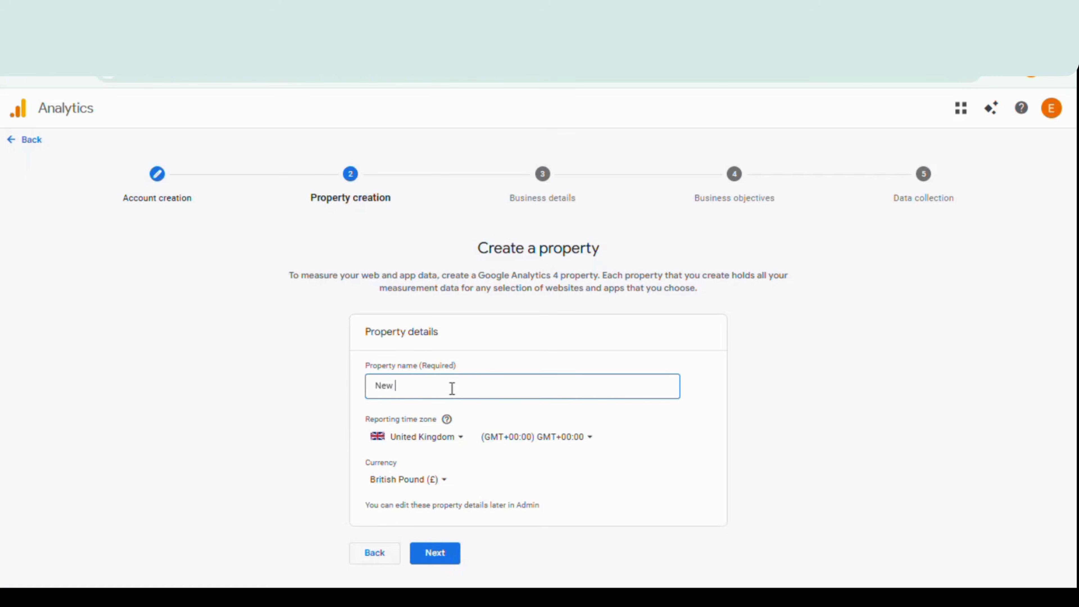
Step: Name the new property NEW HABANAIJA PROPERTY
{"action": "key", "text": "BackSpace"}
{"action": "type", "text": "EW"}
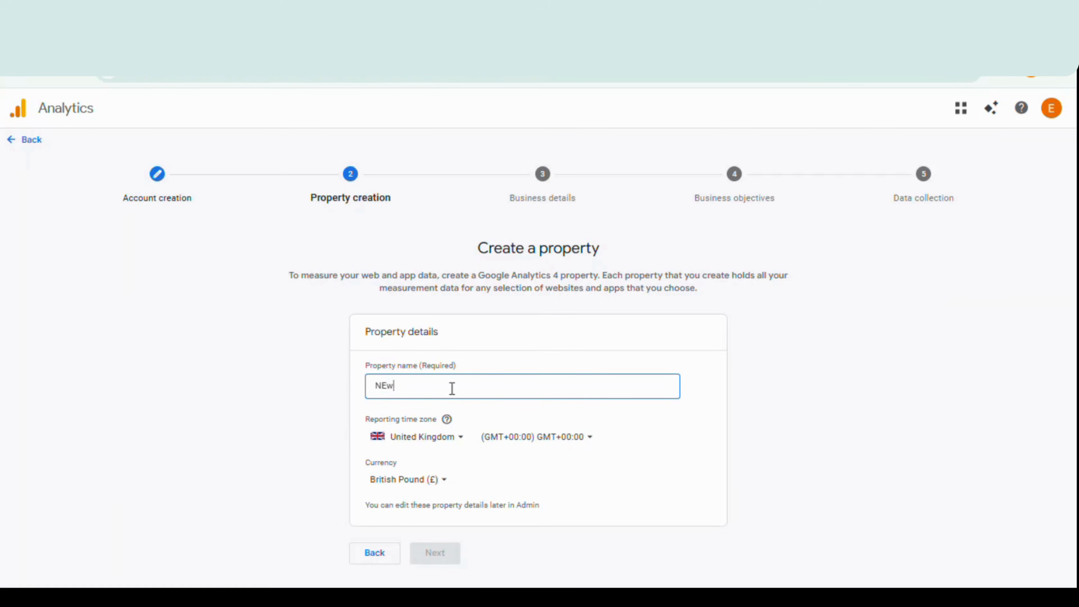
{"action": "key", "text": "BackSpace"}
{"action": "type", "text": "W HA"}
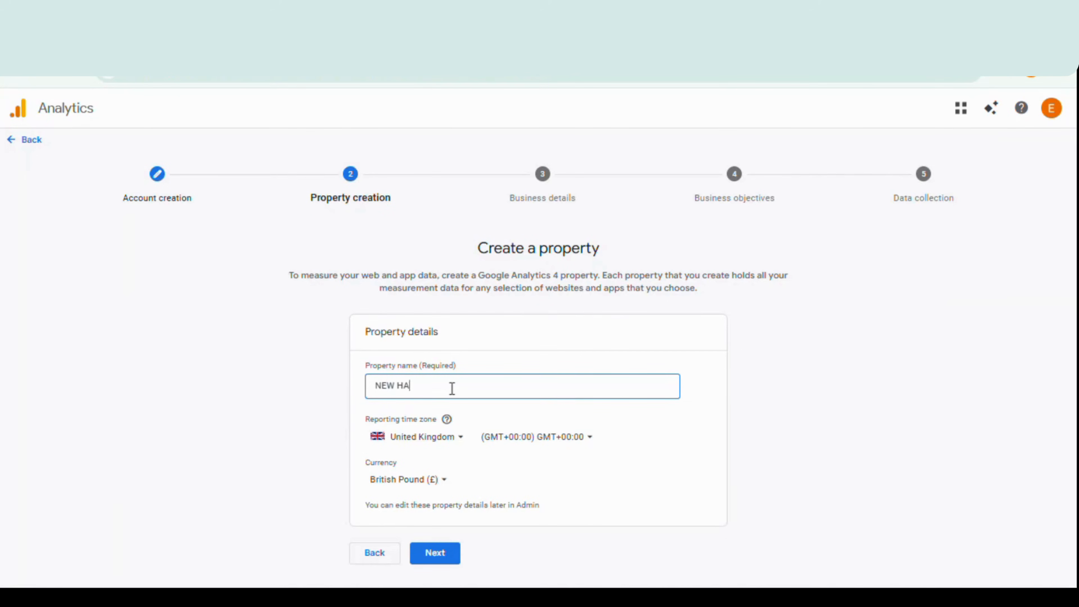
{"action": "type", "text": "BANAIJA PROPERTY"}
Step: Set the property's reporting time zone to Nigeria and its currency to Nigerian Naira, and continue to the business details
{"action": "left_click", "coordinate": [460, 447]}
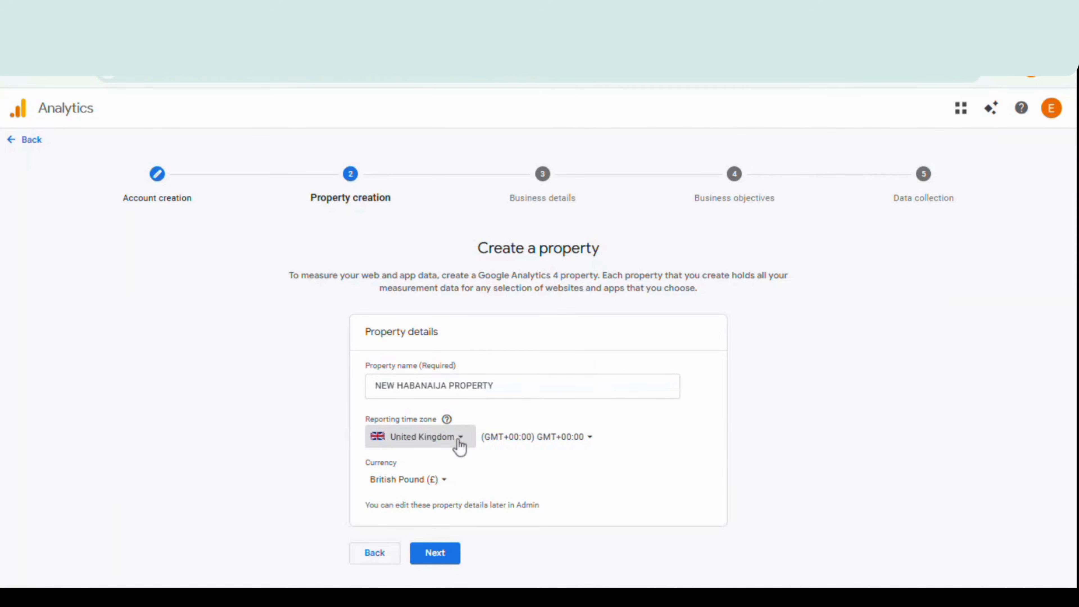
{"action": "left_click", "coordinate": [460, 446]}
{"action": "type", "text": "nig"}
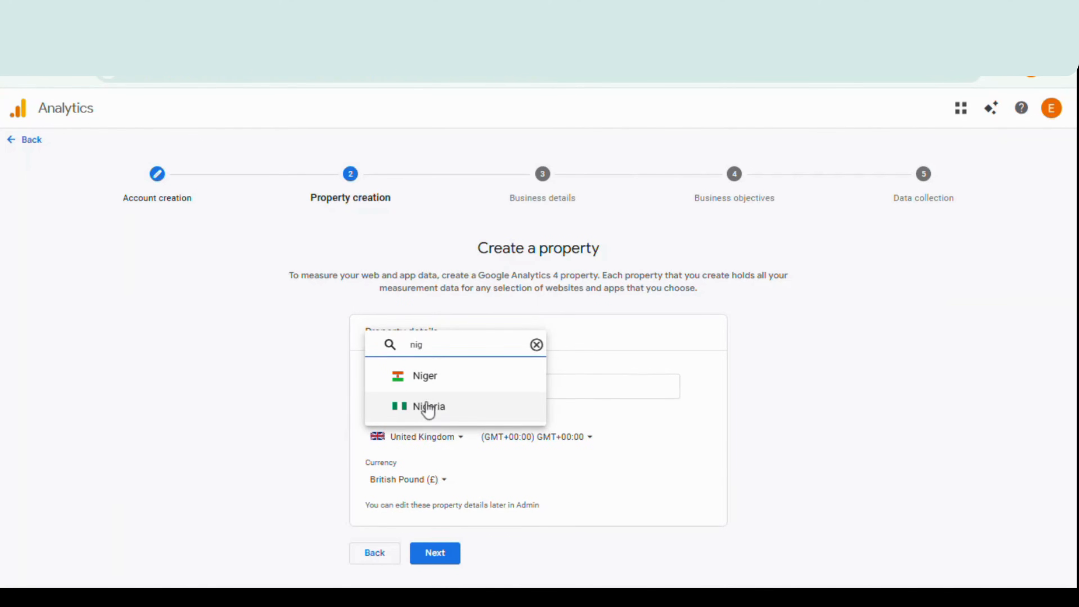
{"action": "left_click", "coordinate": [428, 407]}
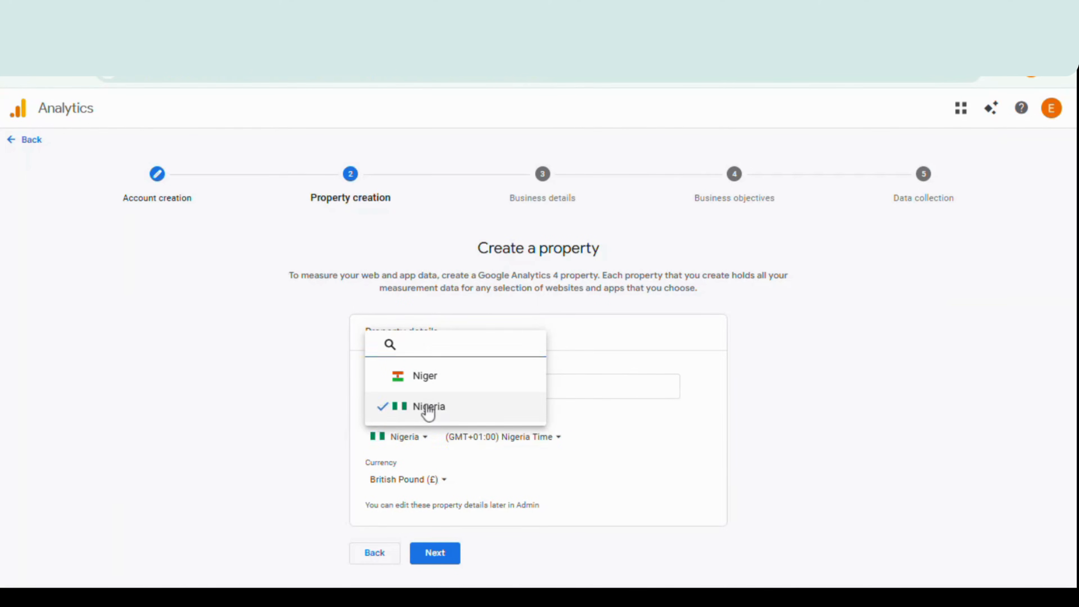
{"action": "left_click", "coordinate": [445, 484]}
{"action": "type", "text": "nai"}
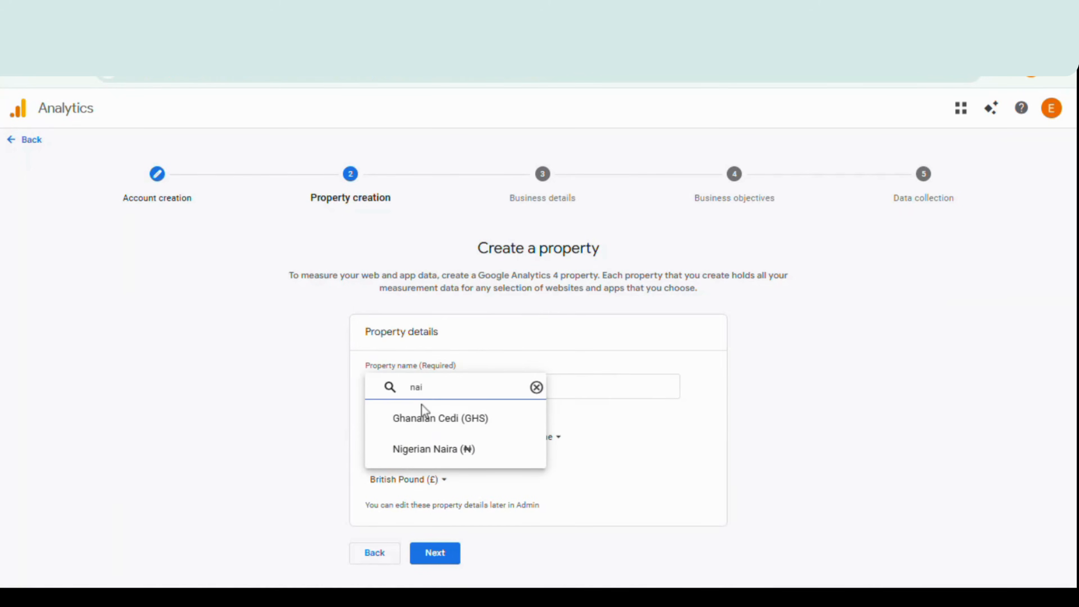
{"action": "left_click", "coordinate": [409, 450]}
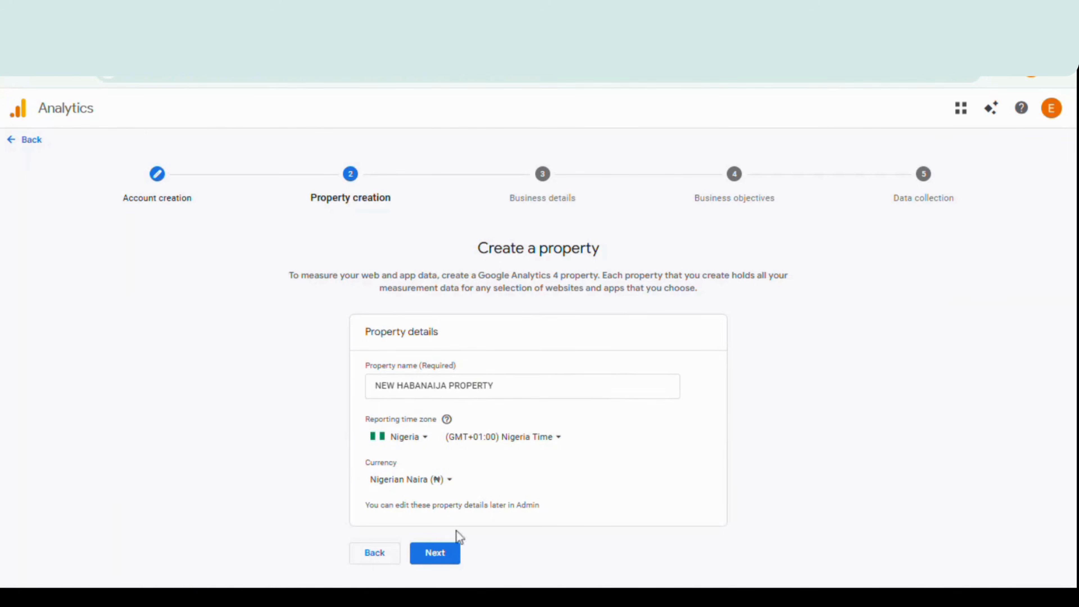
{"action": "left_click", "coordinate": [435, 554]}
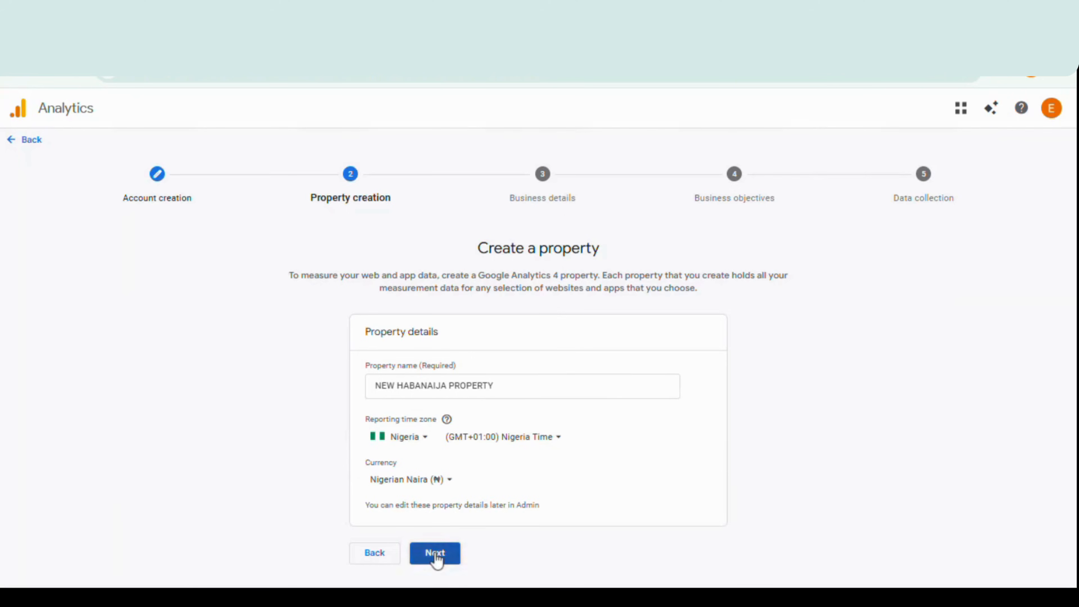
Step: Describe the business as Small with 1 to 10 employees in the News industry category, and continue to the objectives
{"action": "scroll", "coordinate": [497, 410], "scroll_direction": "down", "scroll_amount": 1}
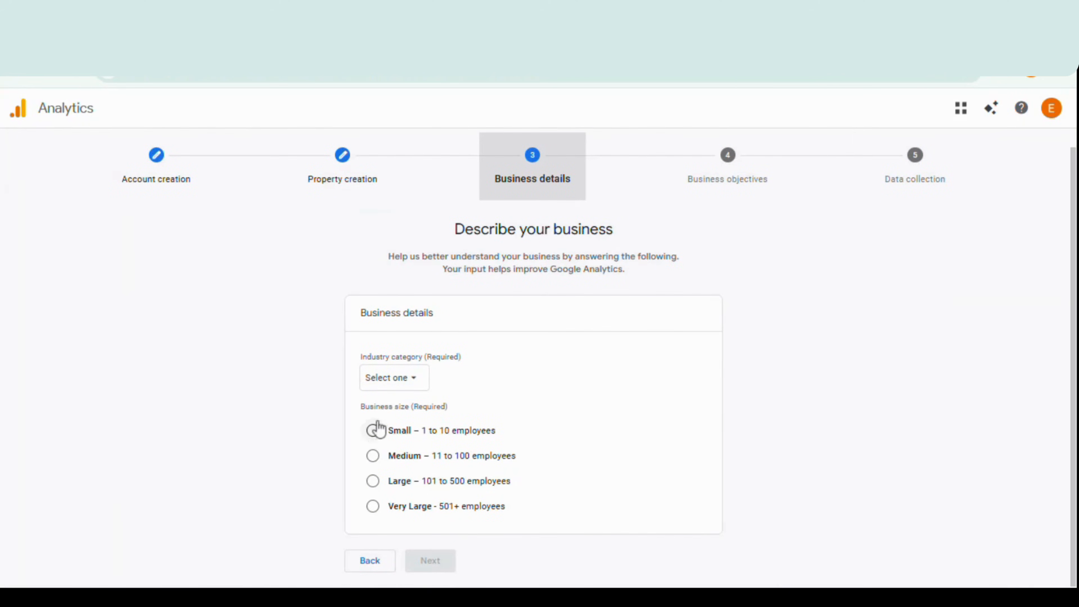
{"action": "left_click", "coordinate": [373, 431]}
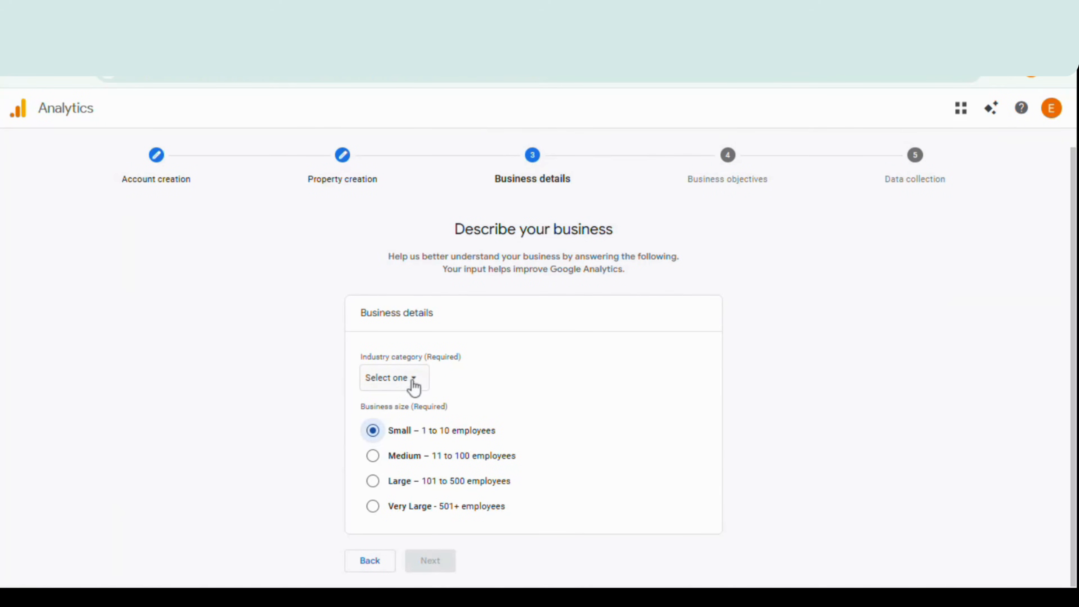
{"action": "left_click", "coordinate": [414, 380]}
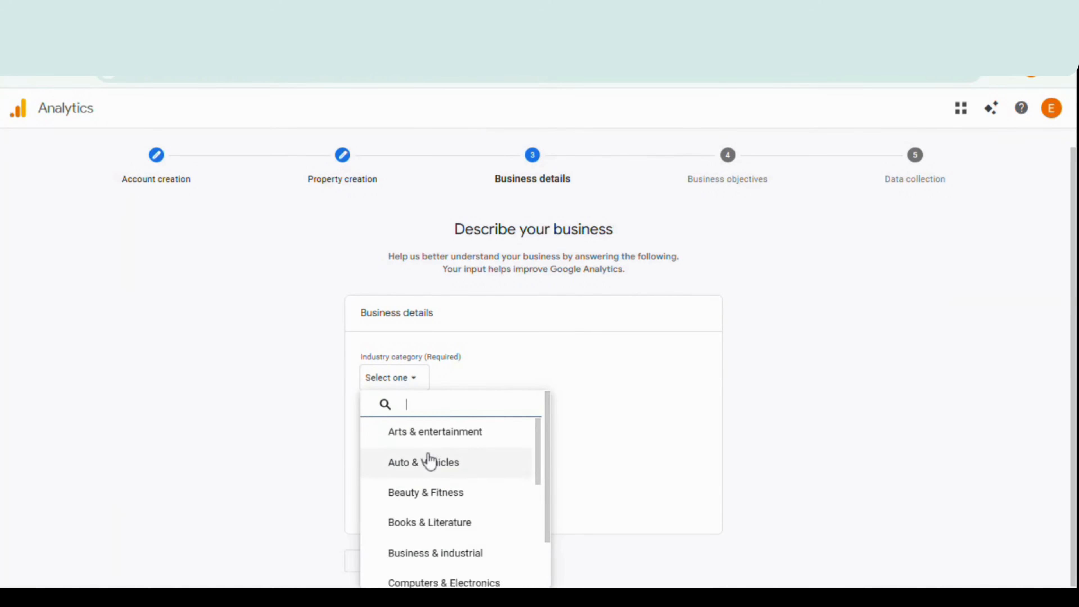
{"action": "scroll", "coordinate": [429, 460], "scroll_direction": "down", "scroll_amount": 6}
{"action": "scroll", "coordinate": [433, 502], "scroll_direction": "down", "scroll_amount": 3}
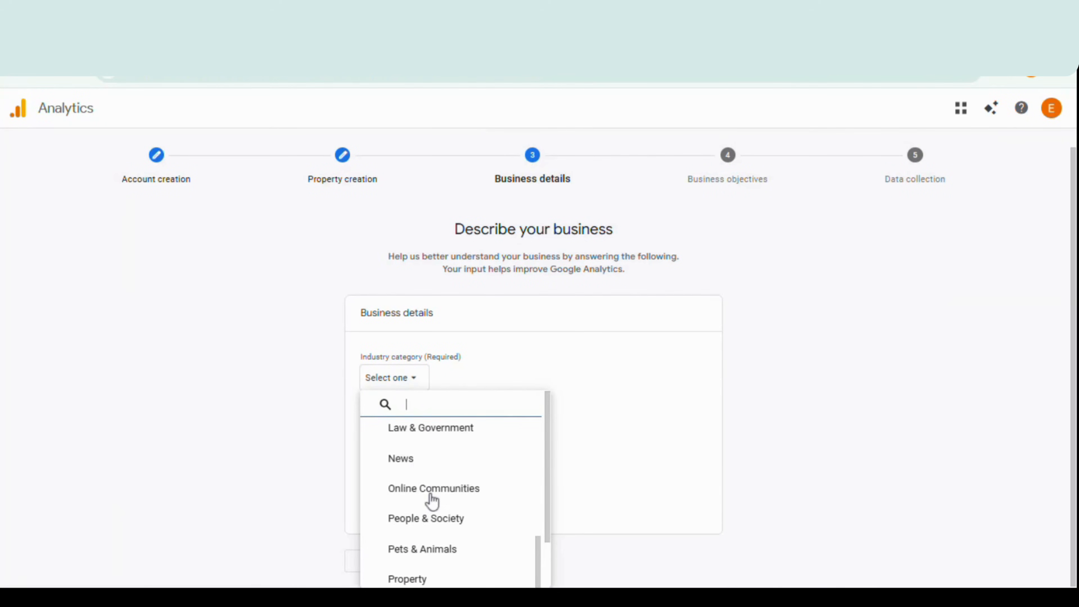
{"action": "left_click", "coordinate": [414, 465]}
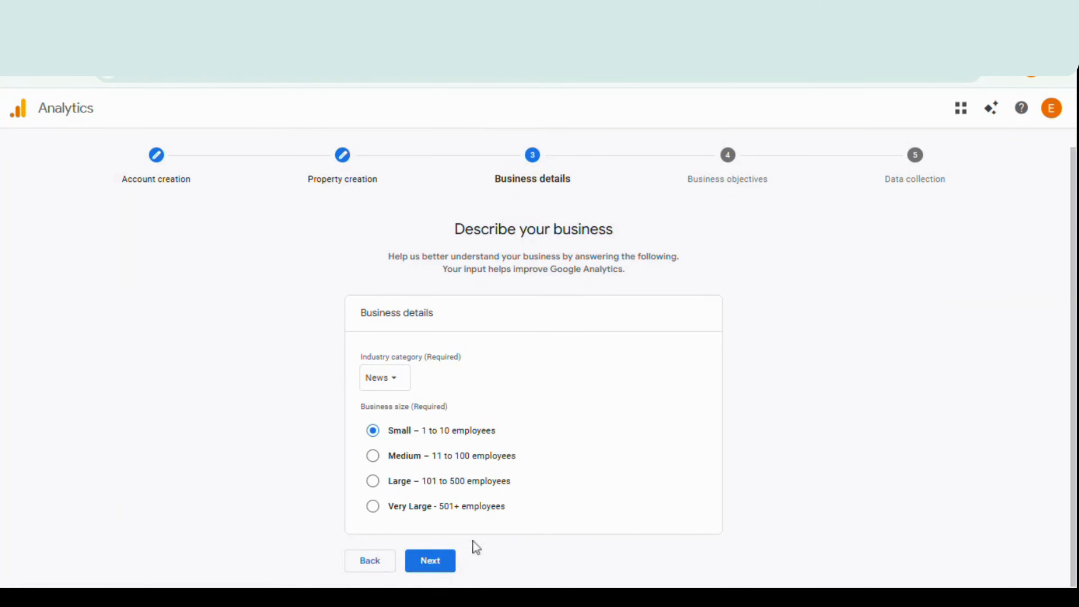
{"action": "left_click", "coordinate": [434, 561]}
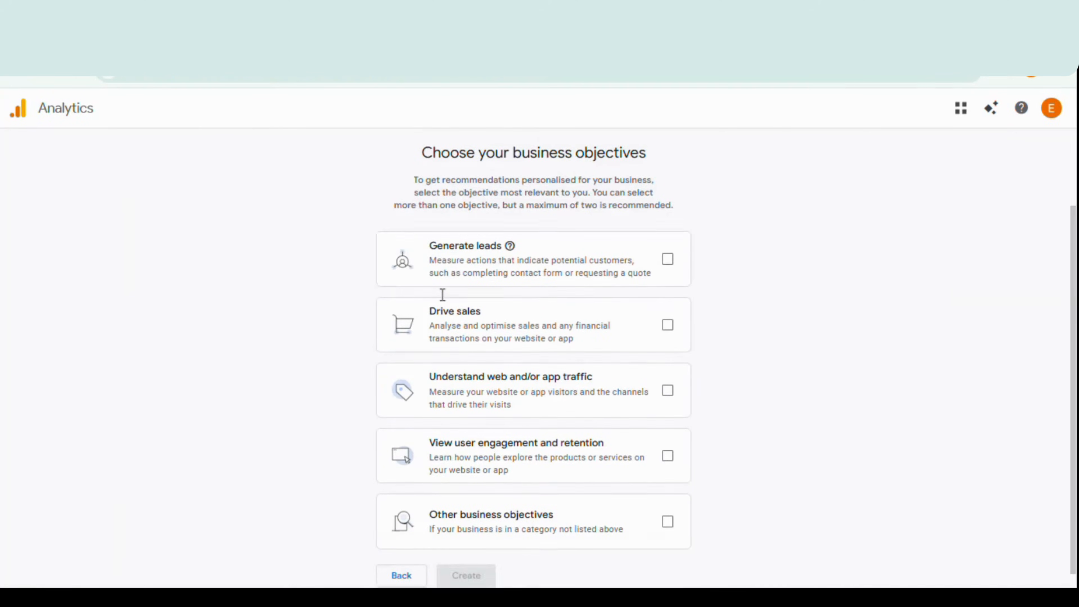
Step: Create the property with the objectives Generate leads, Drive sales, Understand web and/or app traffic, and View user engagement and retention
{"action": "left_click", "coordinate": [671, 294]}
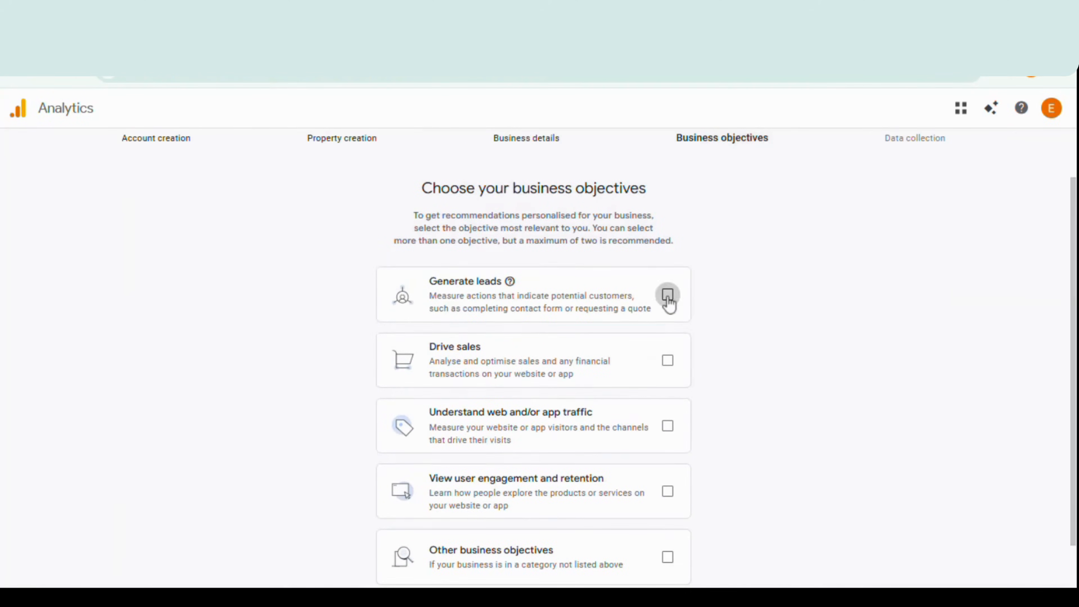
{"action": "left_click", "coordinate": [671, 362]}
{"action": "left_click", "coordinate": [668, 429]}
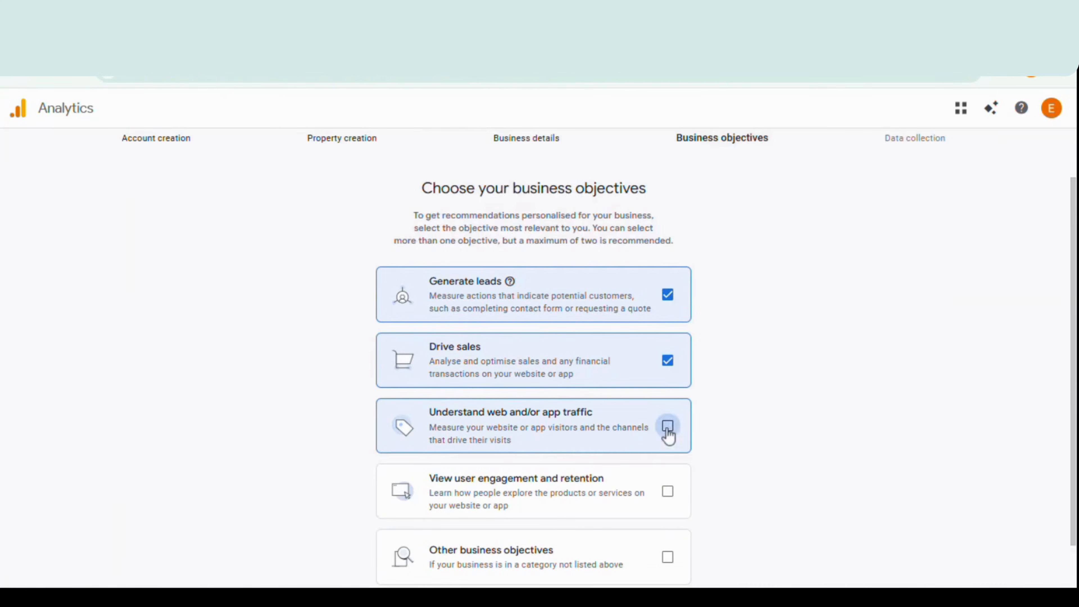
{"action": "left_click", "coordinate": [669, 493]}
{"action": "scroll", "coordinate": [498, 410], "scroll_direction": "down", "scroll_amount": 1}
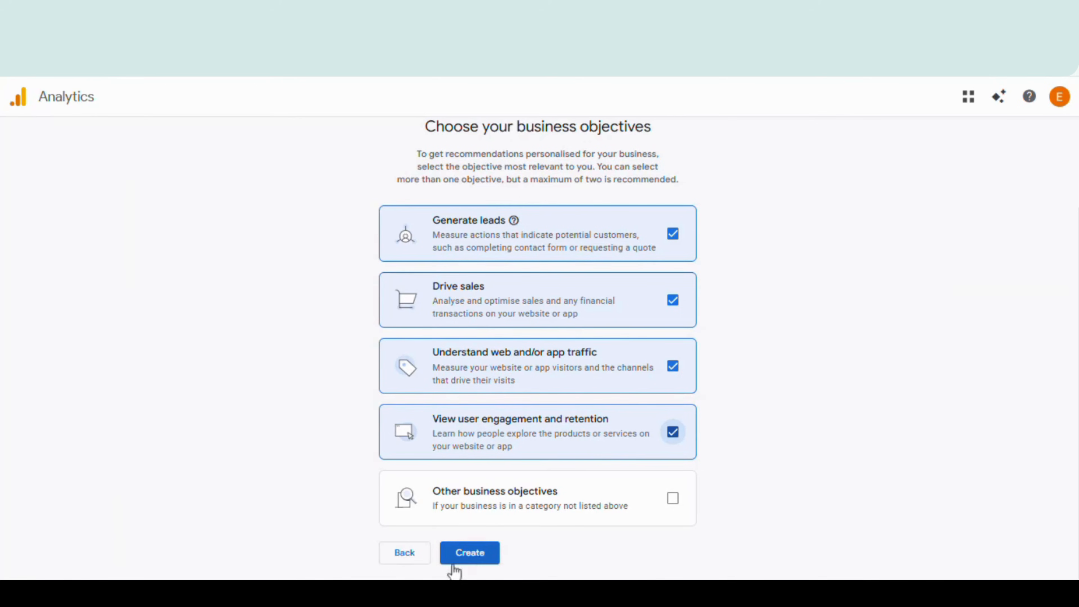
{"action": "left_click", "coordinate": [477, 557]}
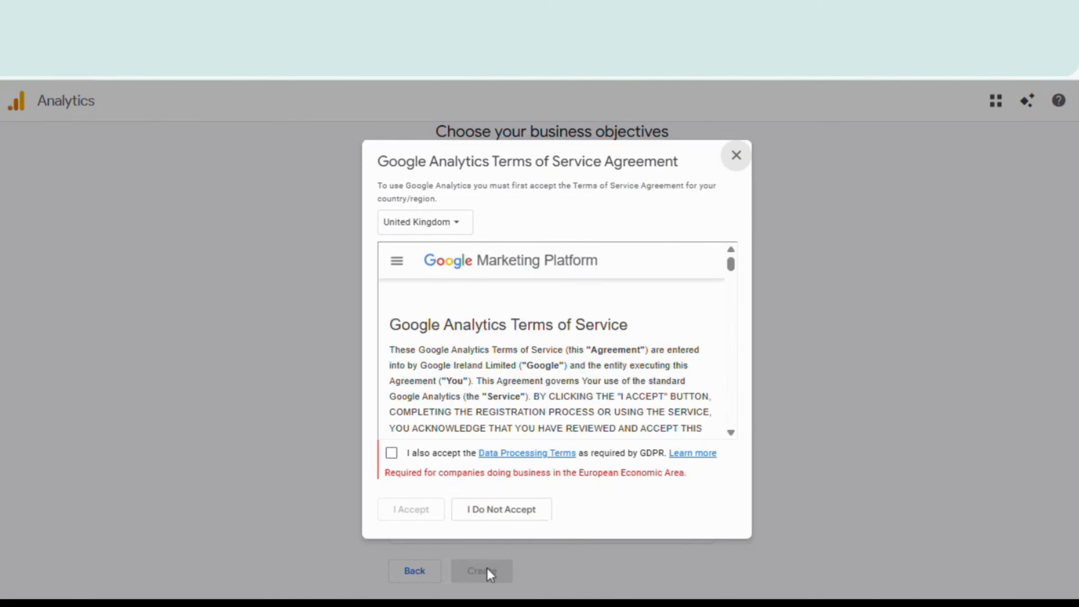
Step: Look through the Terms of Service Agreement and set its country to Nigeria
{"action": "scroll", "coordinate": [468, 337], "scroll_direction": "down", "scroll_amount": 10}
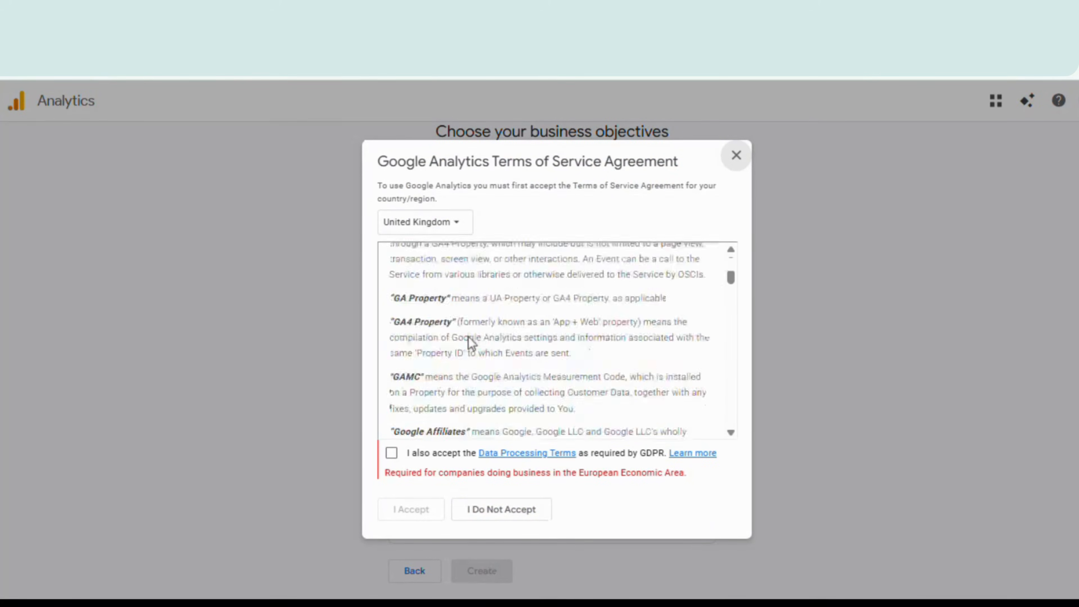
{"action": "scroll", "coordinate": [468, 336], "scroll_direction": "down", "scroll_amount": 15}
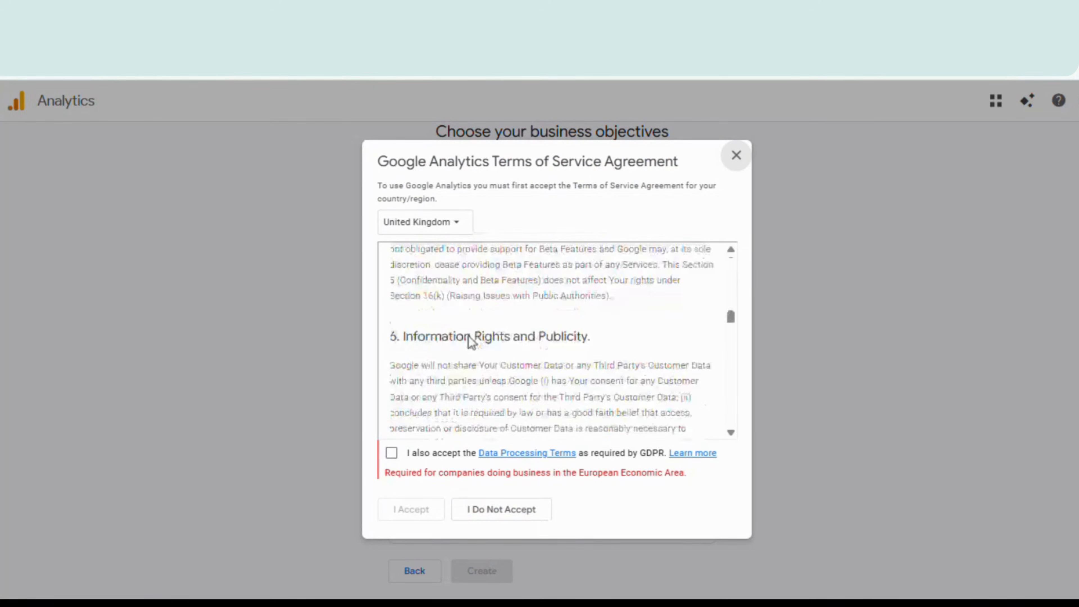
{"action": "scroll", "coordinate": [470, 342], "scroll_direction": "down", "scroll_amount": 6}
{"action": "left_click", "coordinate": [463, 231]}
{"action": "type", "text": "nige"}
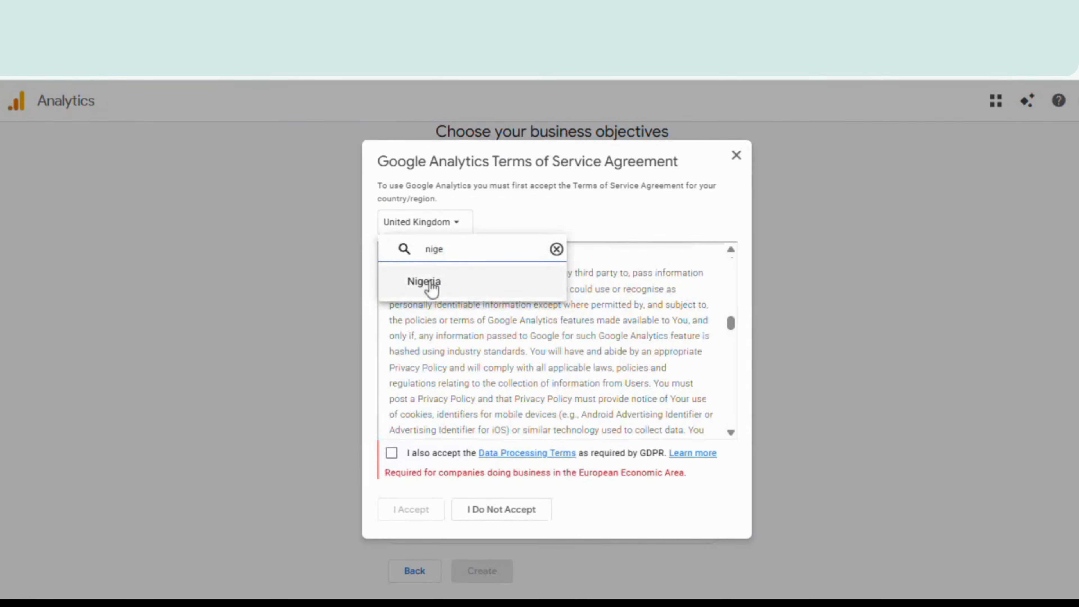
{"action": "left_click", "coordinate": [425, 282]}
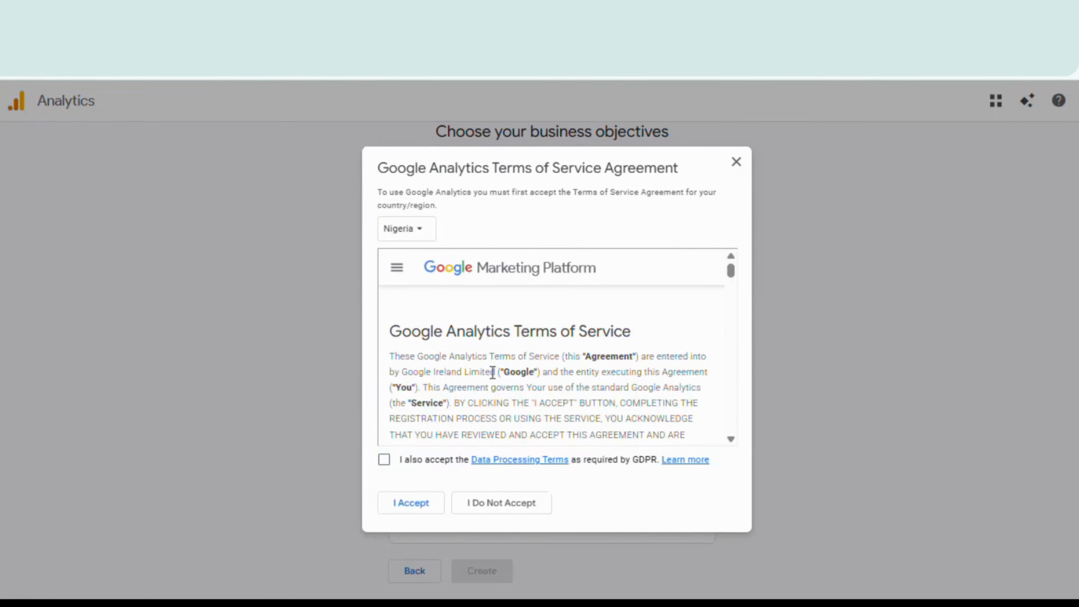
Step: Accept the GDPR Data Processing Terms and the Google Analytics Terms of Service for Nigeria
{"action": "scroll", "coordinate": [492, 373], "scroll_direction": "down", "scroll_amount": 3}
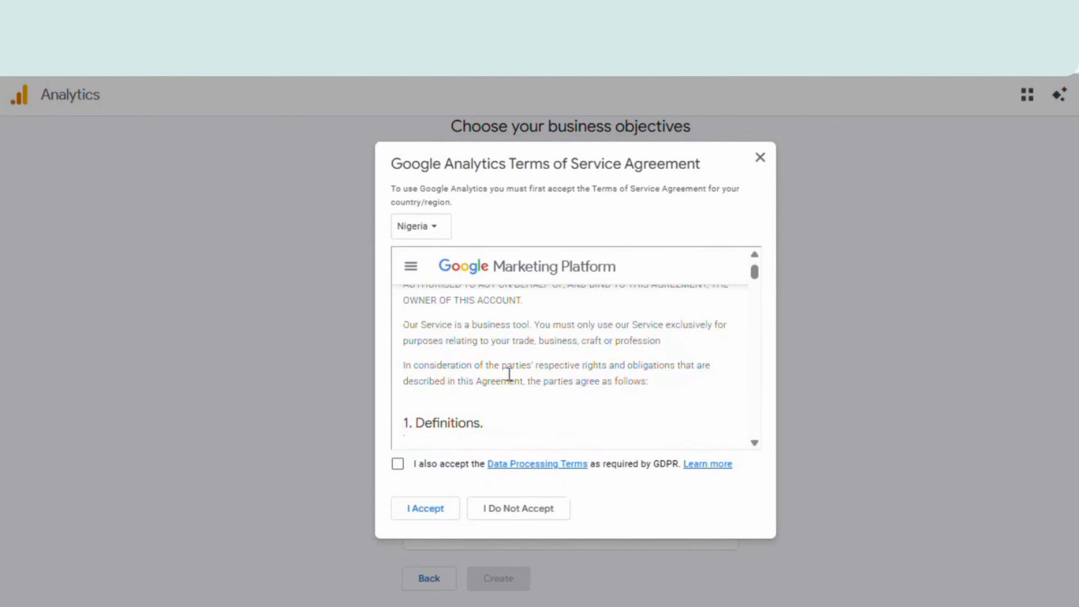
{"action": "scroll", "coordinate": [509, 374], "scroll_direction": "down", "scroll_amount": 5}
{"action": "left_click", "coordinate": [397, 465]}
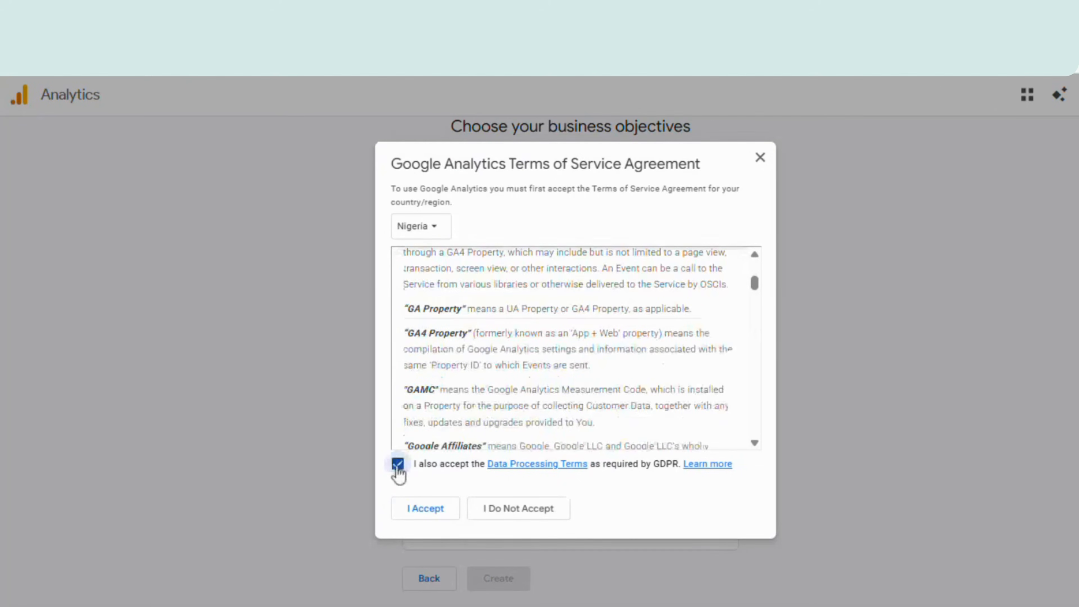
{"action": "left_click", "coordinate": [429, 510]}
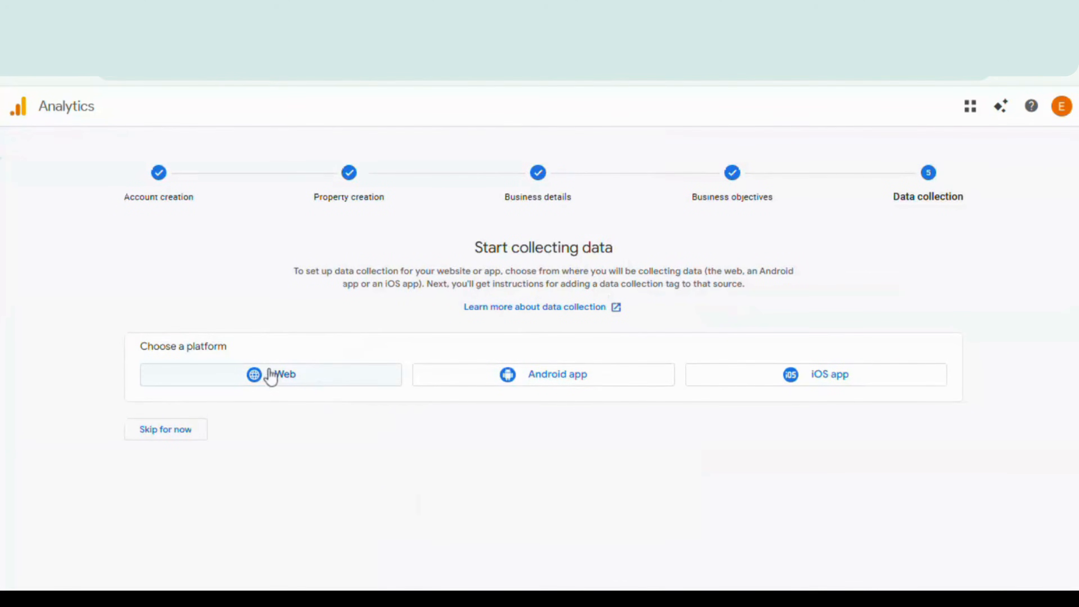
{"action": "left_click", "coordinate": [251, 382]}
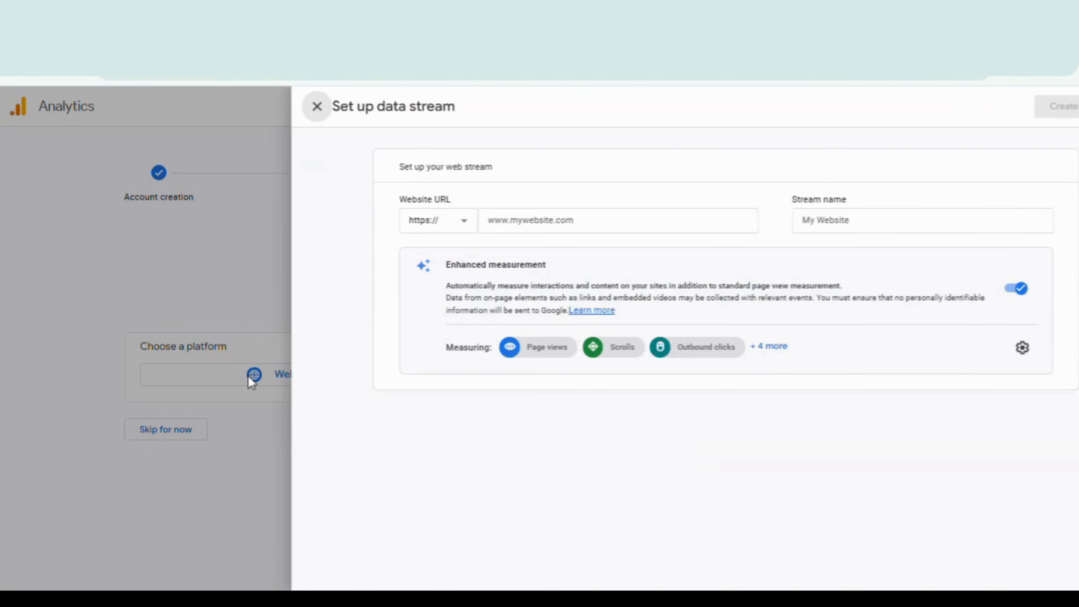
{"action": "left_click", "coordinate": [474, 219]}
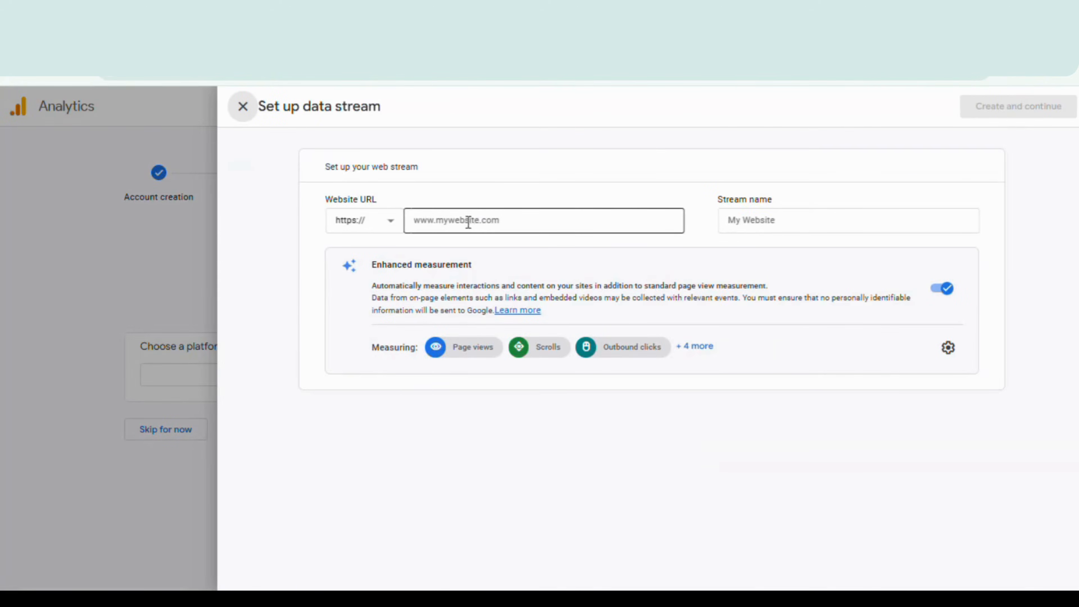
{"action": "left_click", "coordinate": [445, 223]}
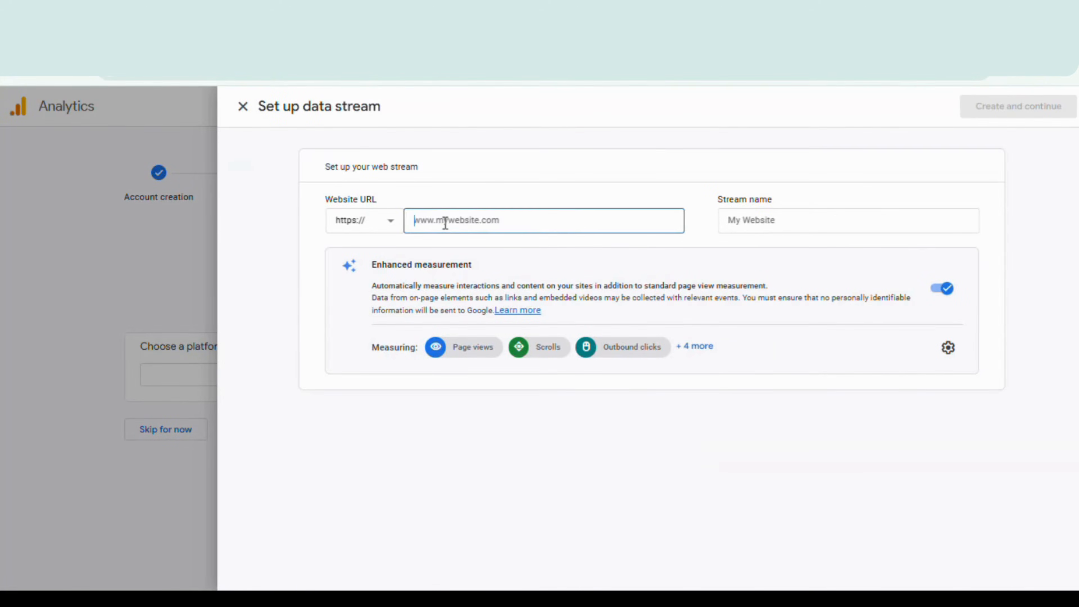
{"action": "type", "text": "https://www.habanaija.com/"}
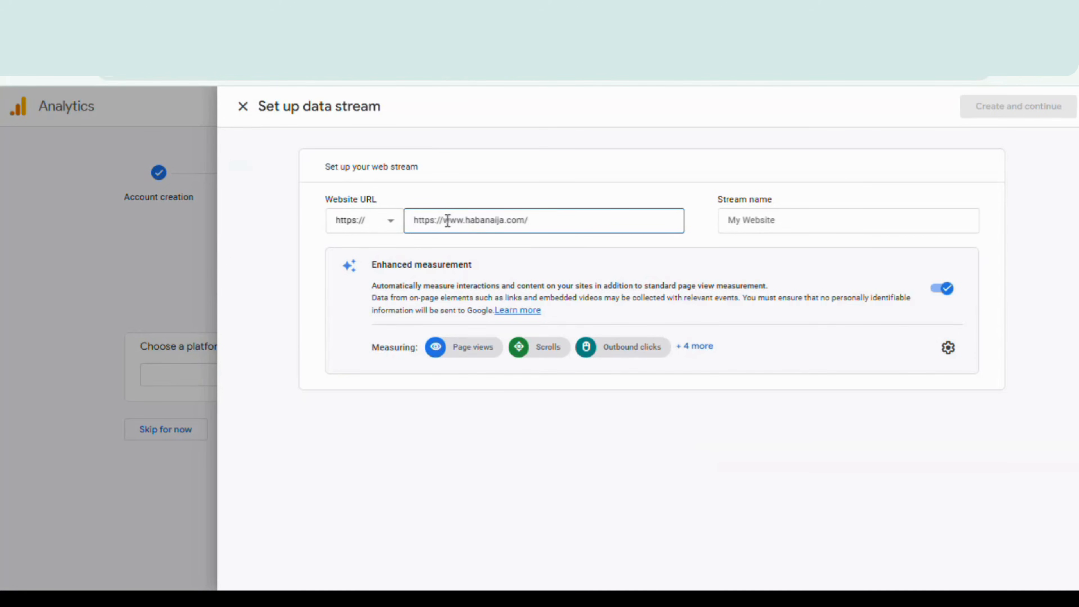
{"action": "left_click_drag", "start_coordinate": [444, 220], "coordinate": [413, 221]}
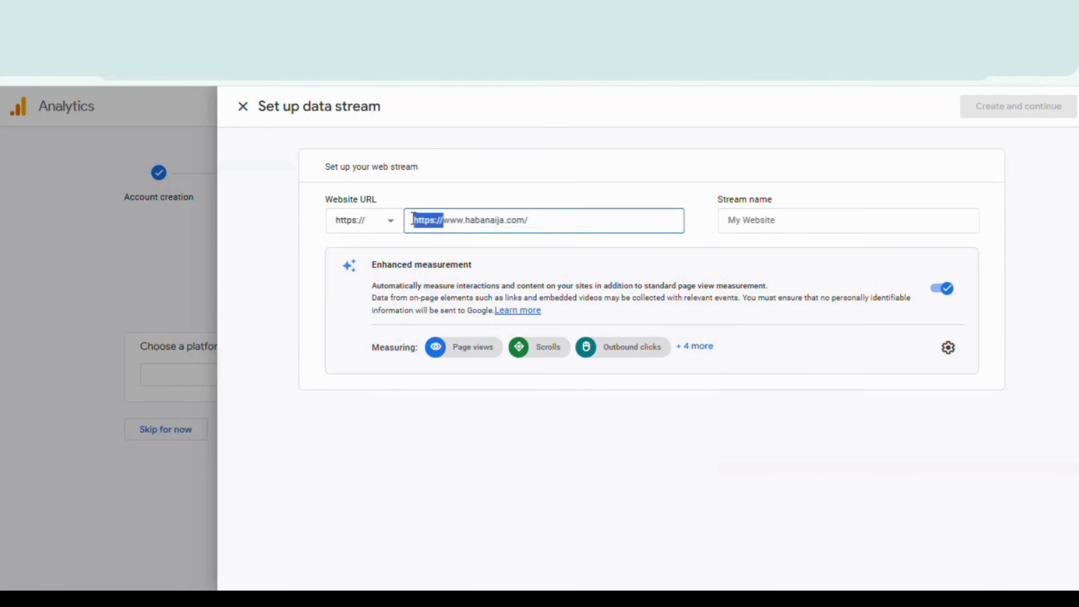
{"action": "key", "text": "BackSpace"}
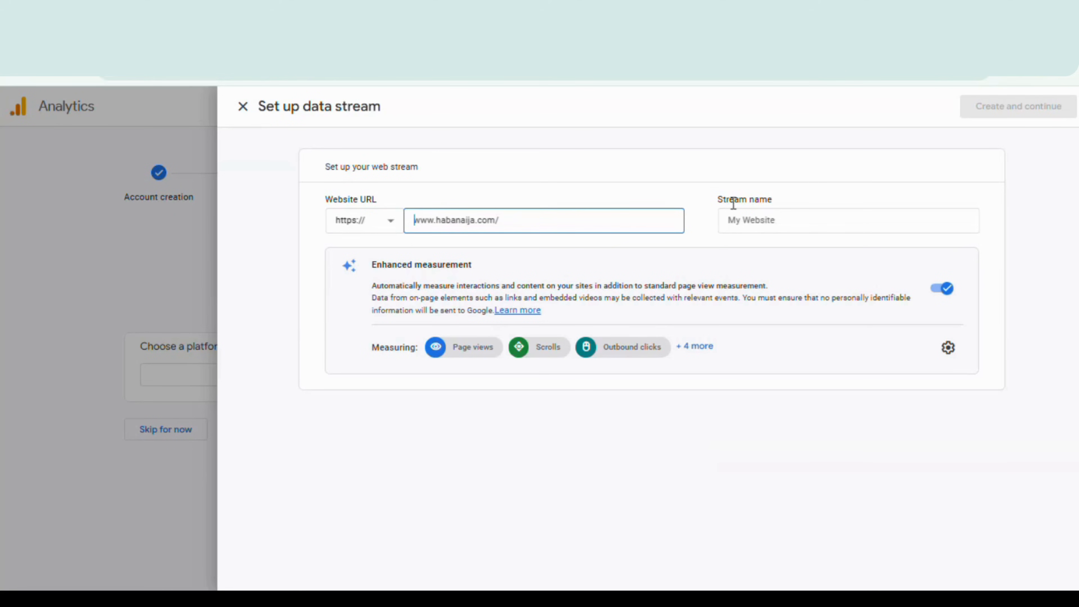
Step: Name the web stream HabaNaija and create it
{"action": "left_click", "coordinate": [748, 220]}
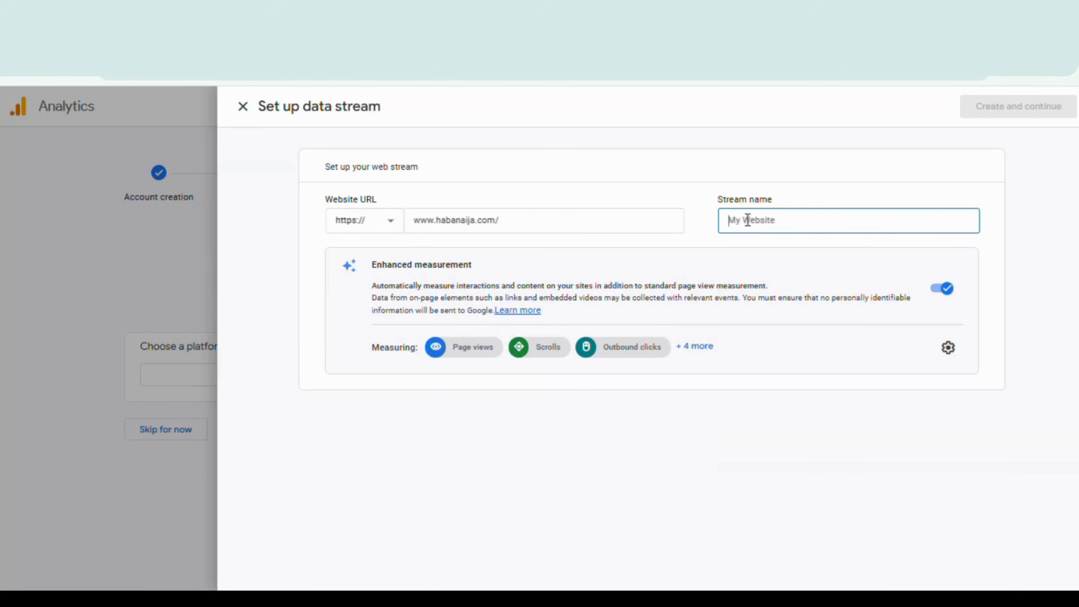
{"action": "type", "text": "H"}
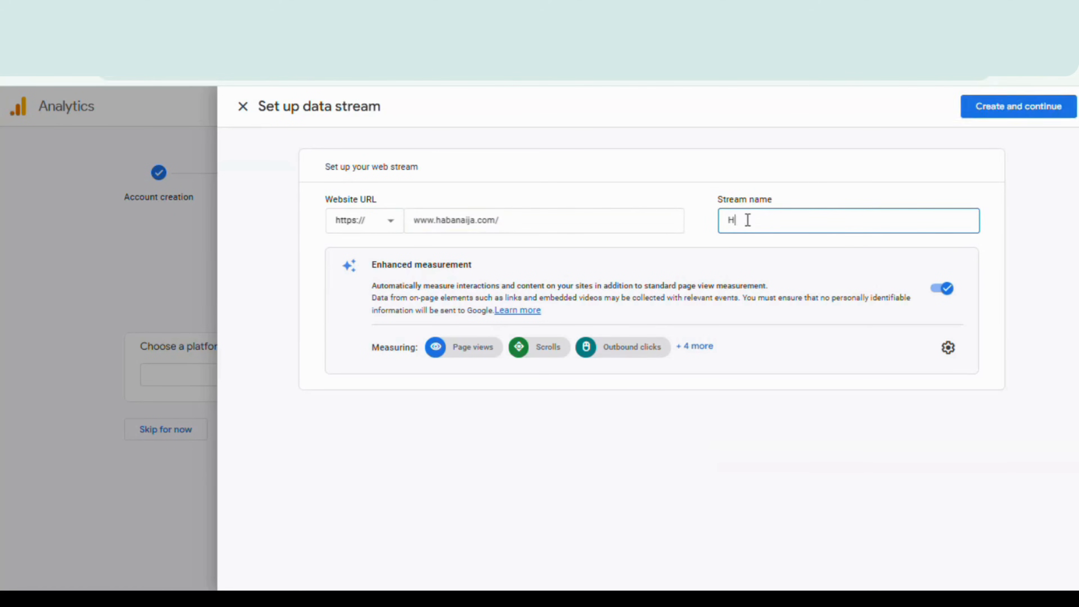
{"action": "type", "text": "abaNaija"}
{"action": "left_click", "coordinate": [1019, 106]}
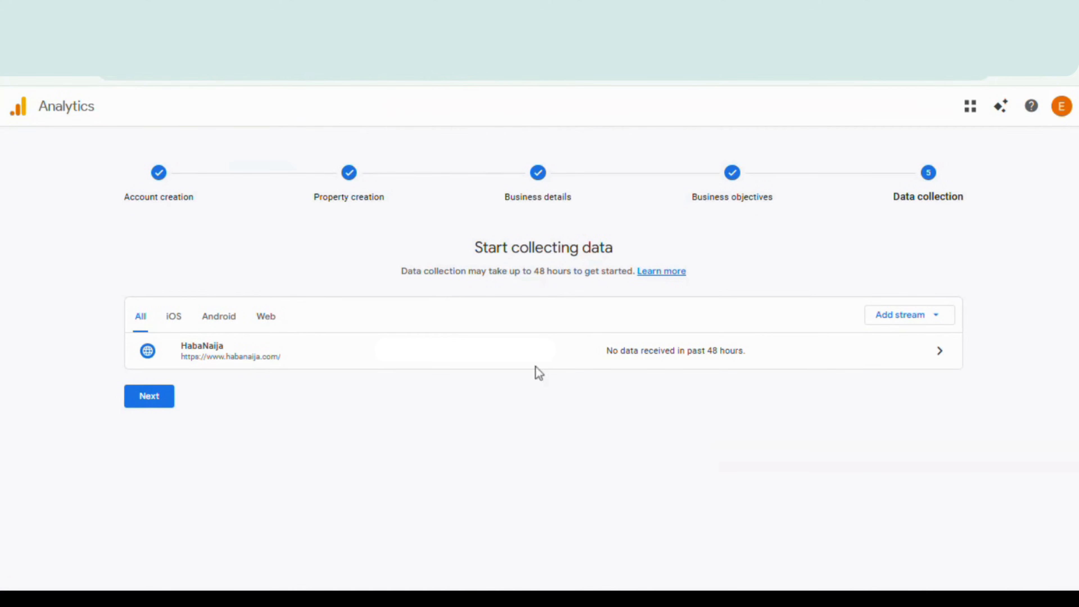
Step: Choose Install with Wordpress as the HabaNaija stream's Google tag setup method and open its installation instructions
{"action": "left_click", "coordinate": [535, 365]}
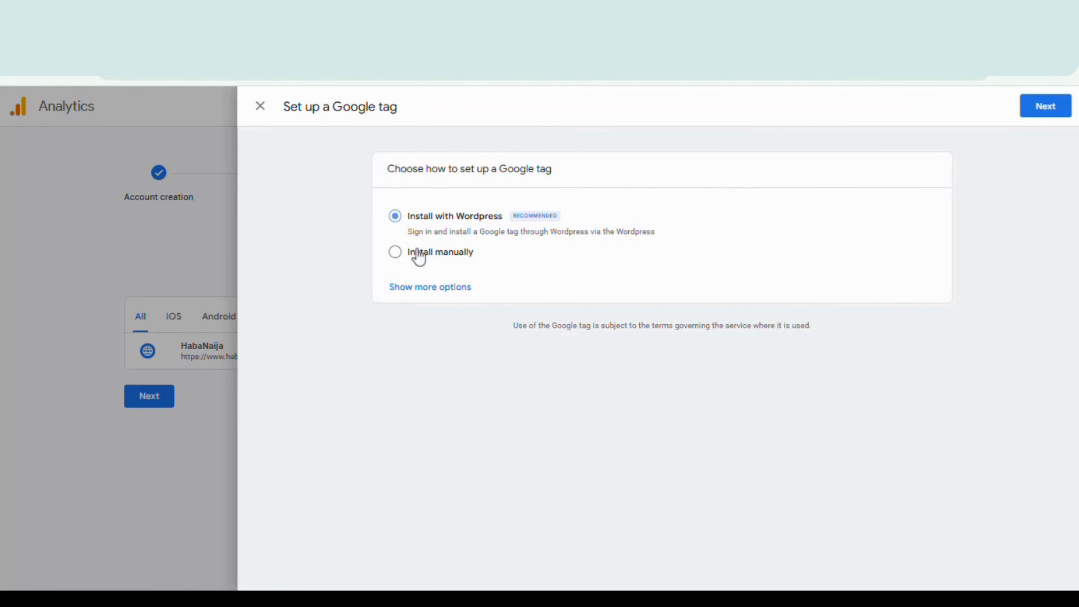
{"action": "left_click", "coordinate": [394, 253]}
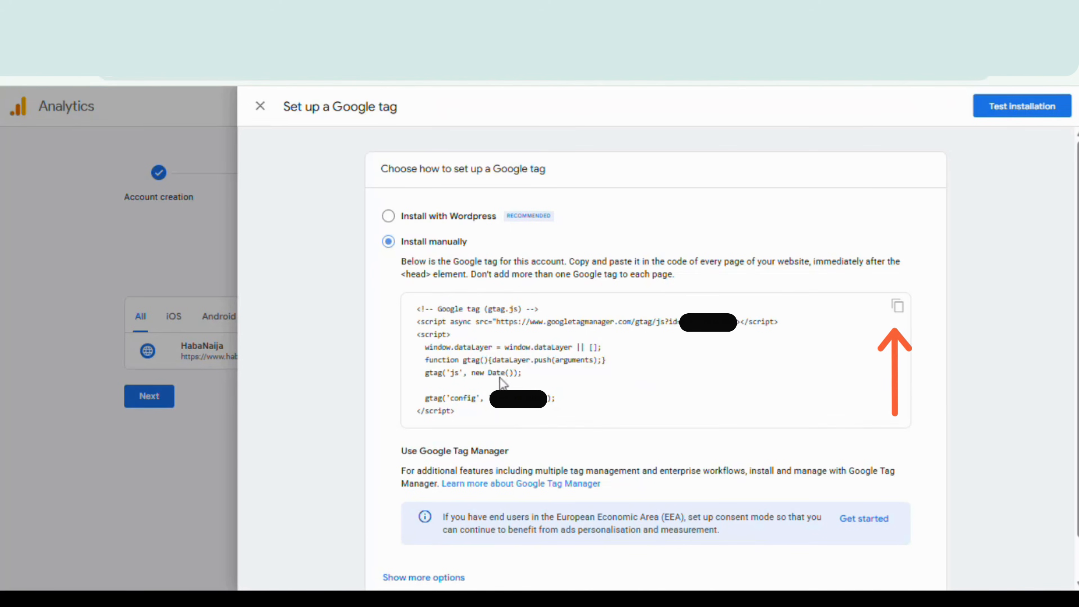
{"action": "left_click", "coordinate": [387, 216]}
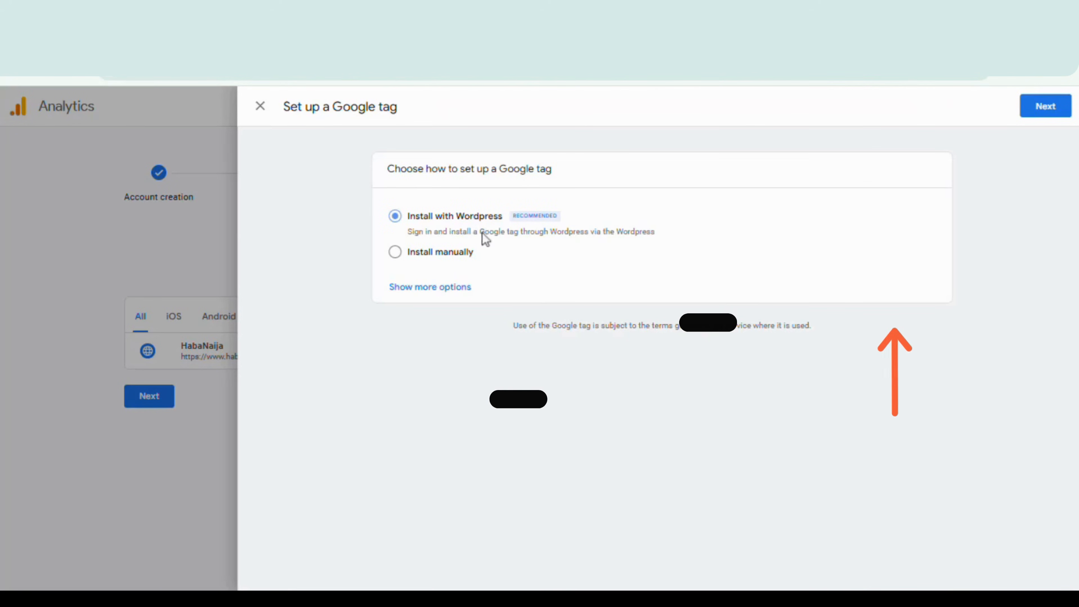
{"action": "left_click", "coordinate": [442, 252]}
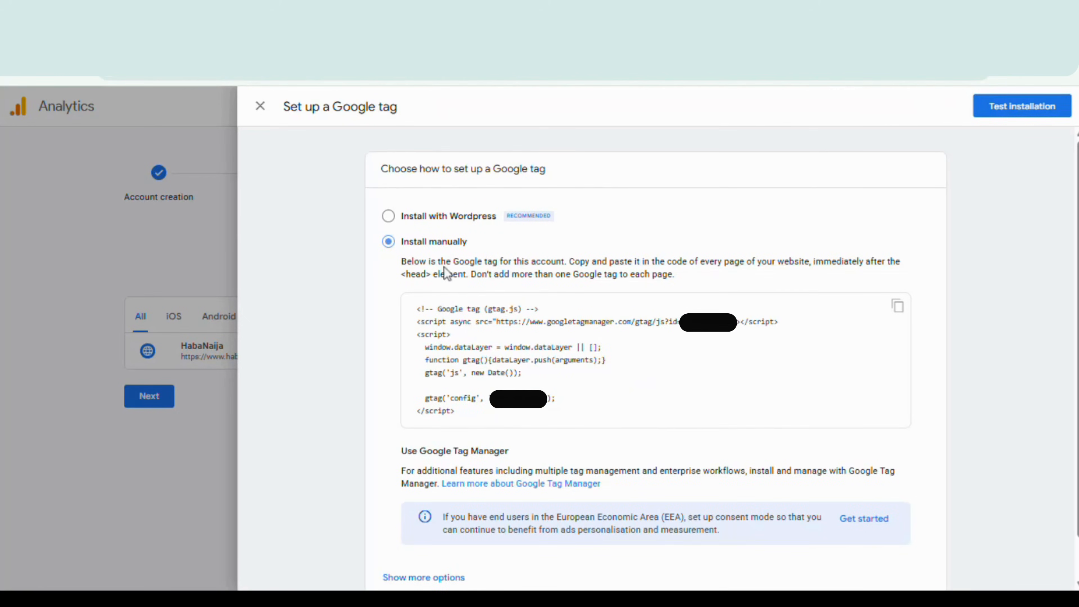
{"action": "left_click", "coordinate": [389, 216]}
{"action": "left_click", "coordinate": [387, 216]}
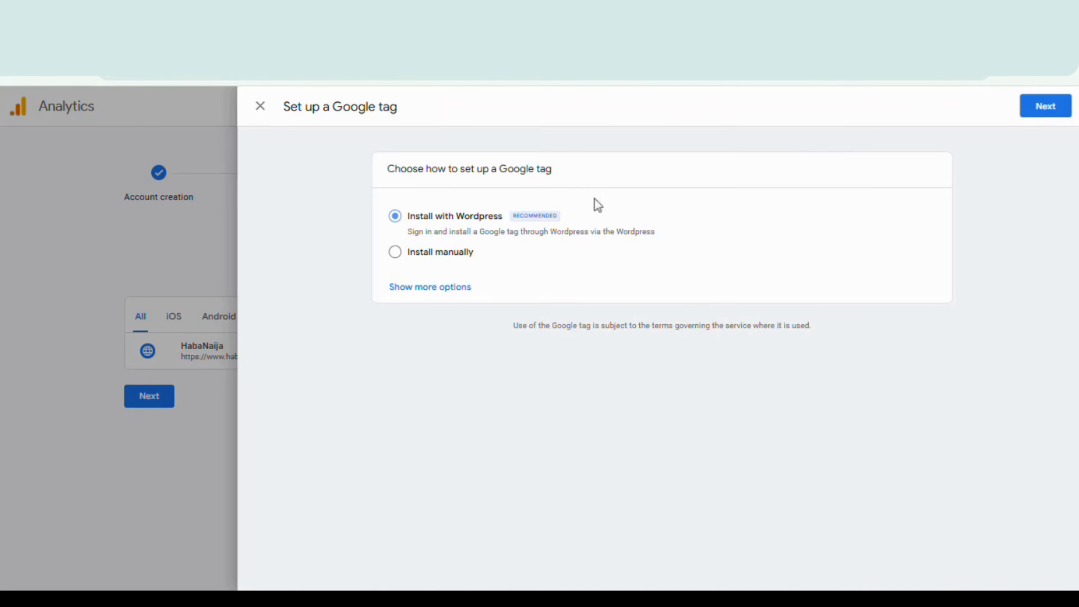
{"action": "left_click", "coordinate": [1046, 106]}
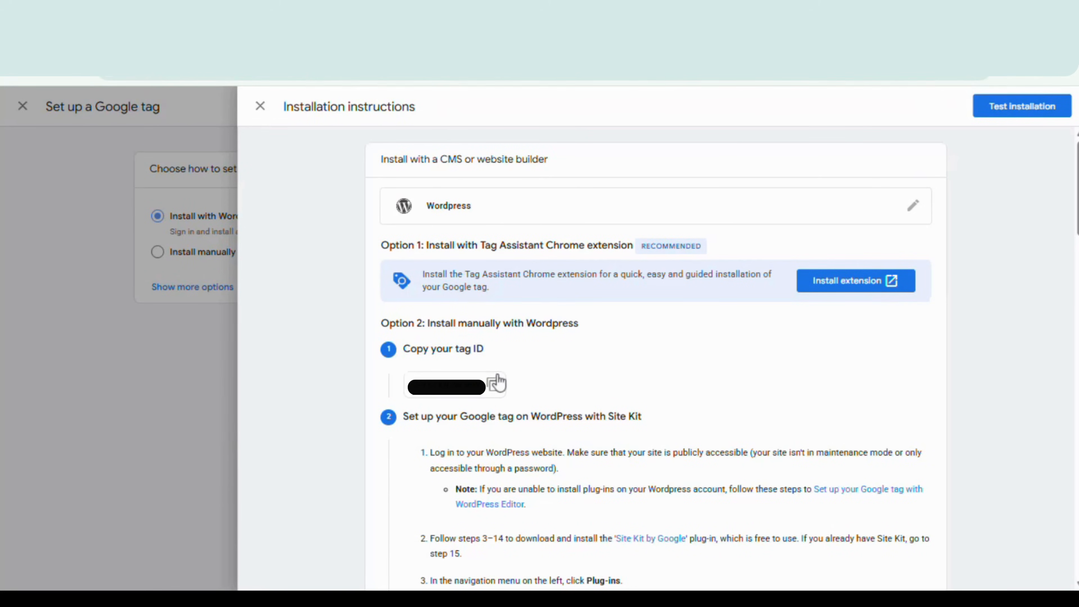
Step: View the Tag Assistant extension page, return to the WordPress installation instructions and copy the Google tag ID
{"action": "left_click", "coordinate": [841, 287]}
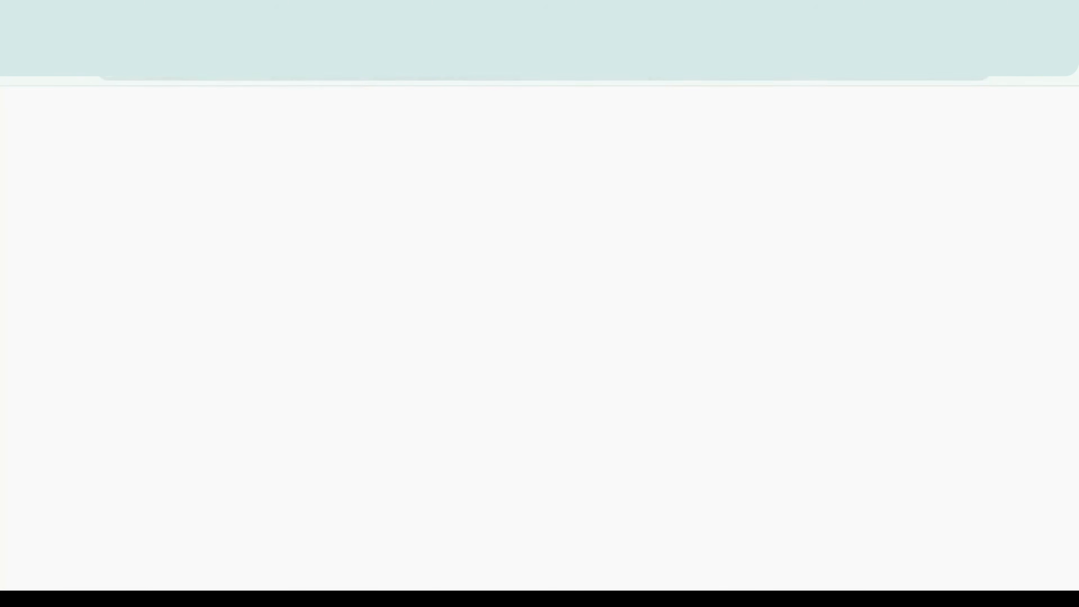
{"action": "left_click", "coordinate": [204, 14]}
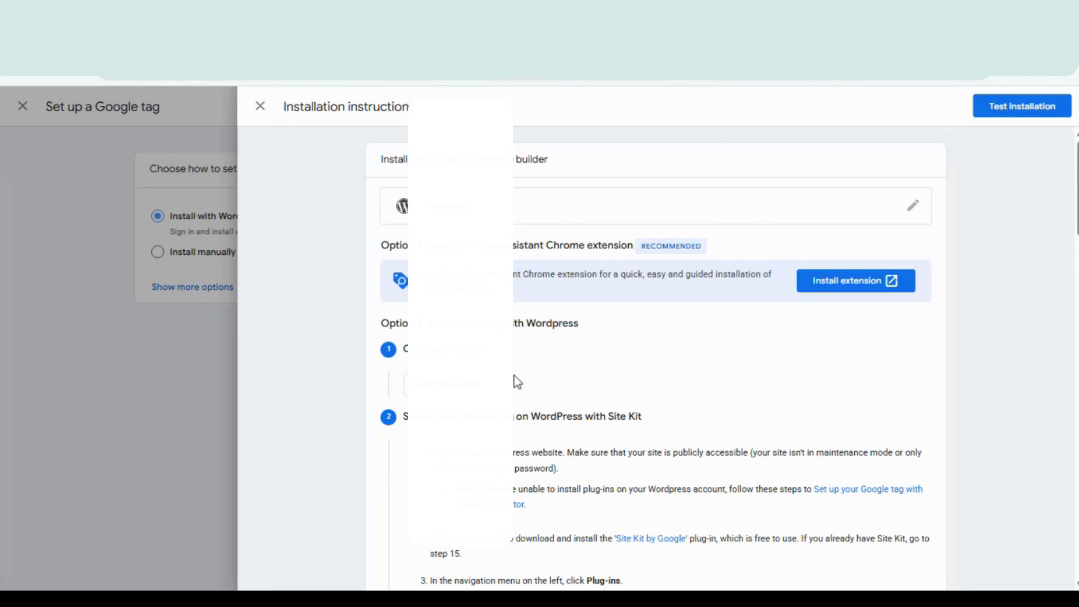
{"action": "left_click", "coordinate": [494, 385]}
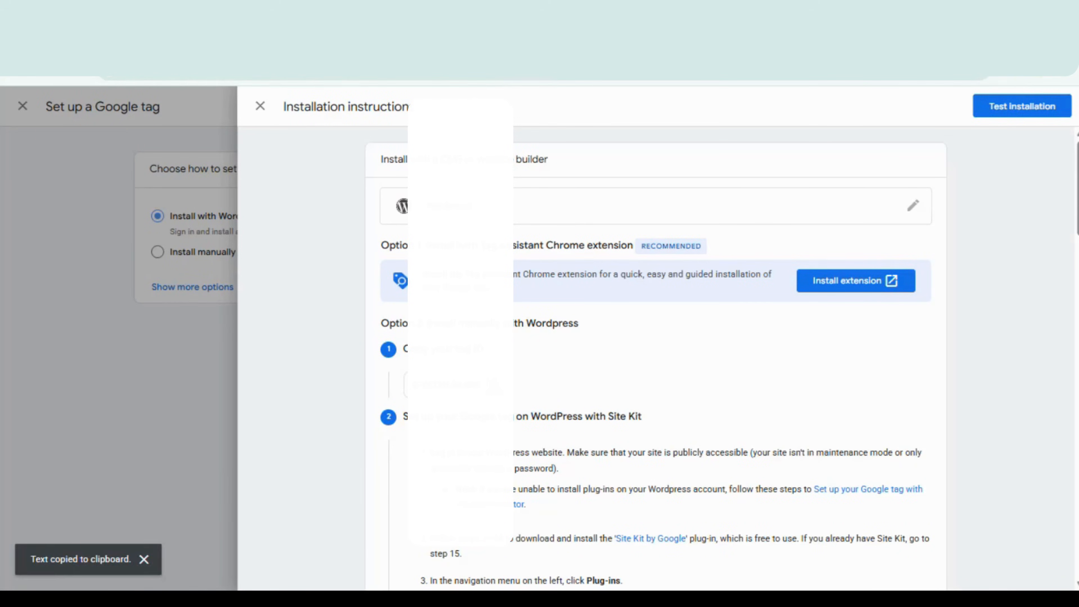
Step: Read through the instructions for setting up the Google tag on WordPress with Site Kit
{"action": "scroll", "coordinate": [580, 418], "scroll_direction": "down", "scroll_amount": 5}
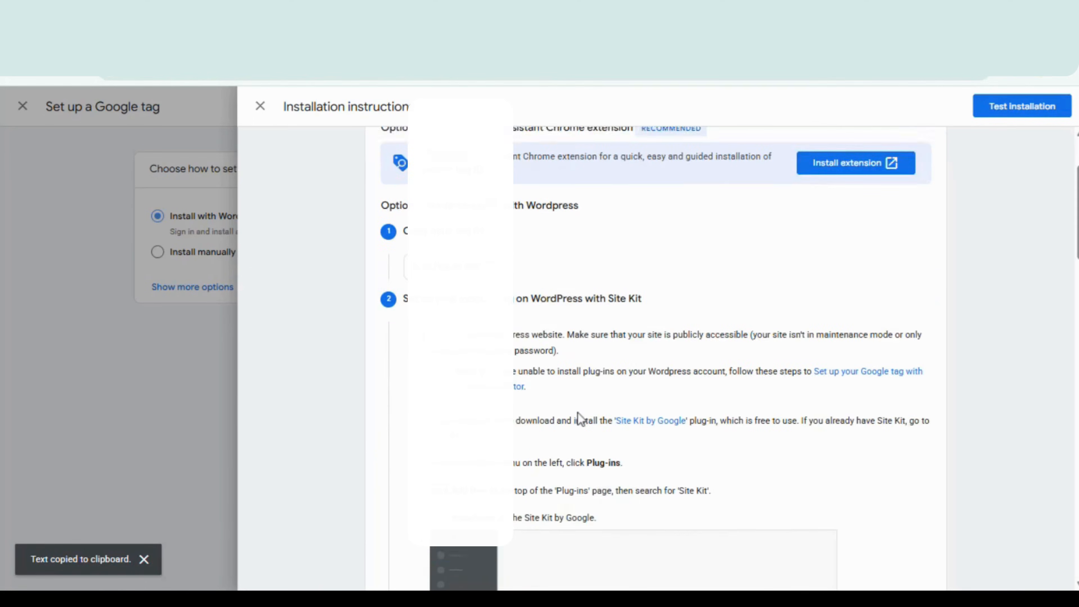
{"action": "scroll", "coordinate": [580, 419], "scroll_direction": "down", "scroll_amount": 1}
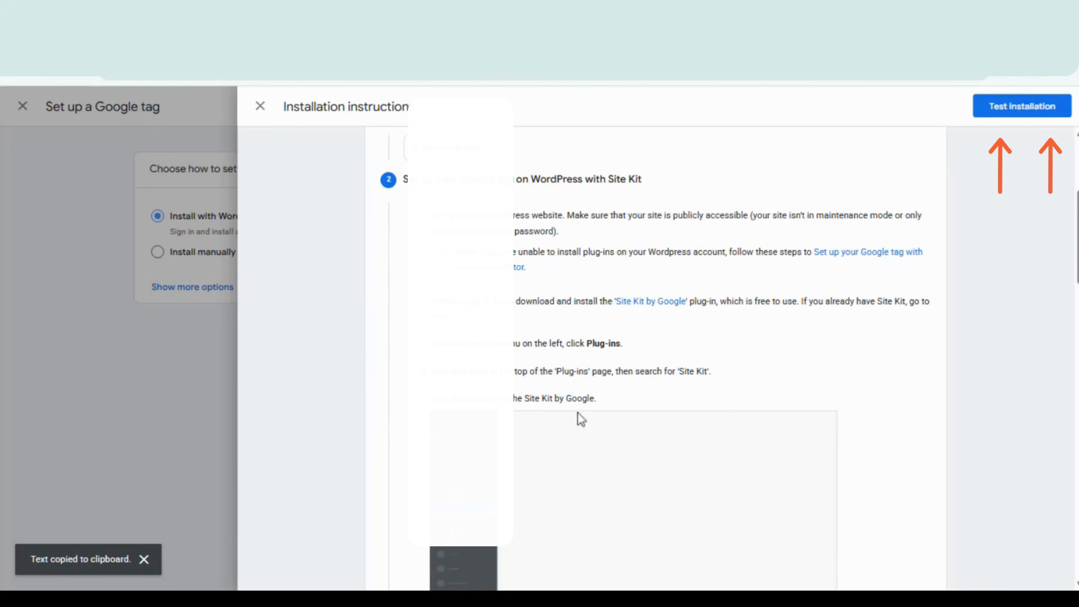
{"action": "scroll", "coordinate": [578, 413], "scroll_direction": "down", "scroll_amount": 1}
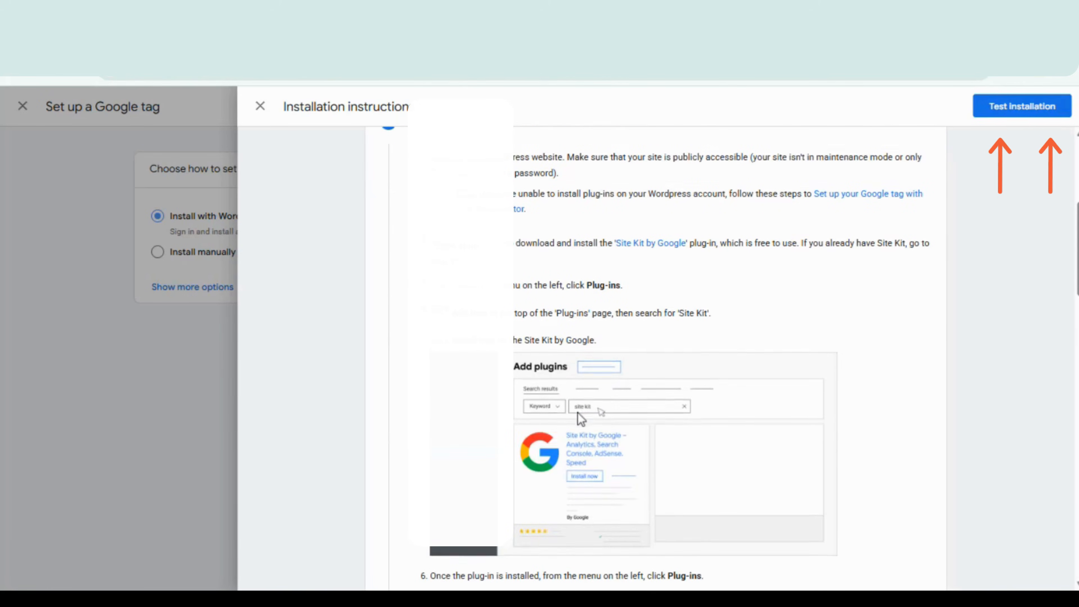
{"action": "scroll", "coordinate": [580, 419], "scroll_direction": "down", "scroll_amount": 1}
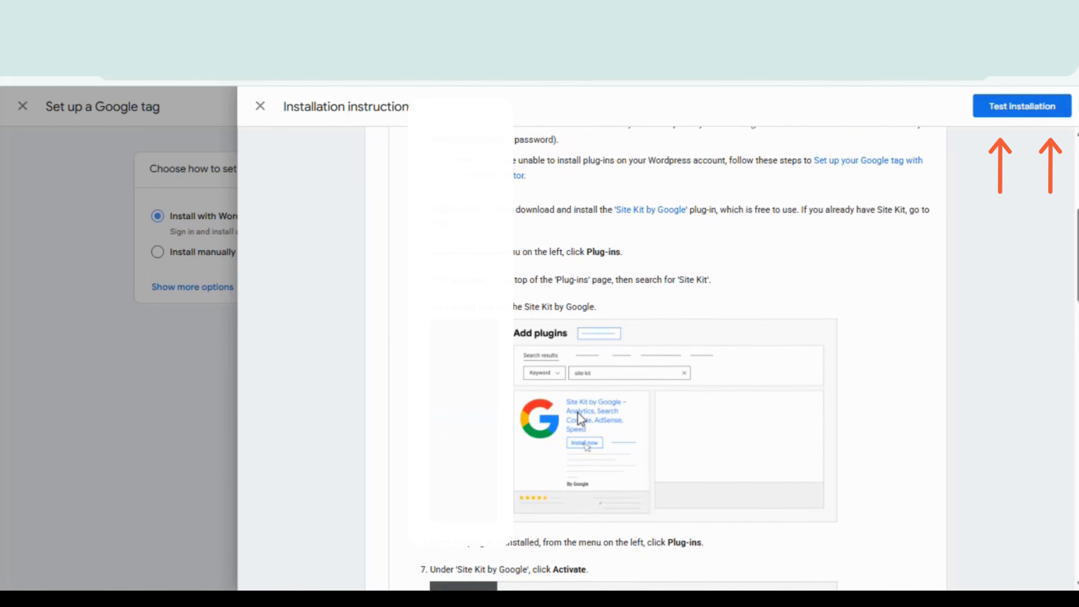
{"action": "scroll", "coordinate": [578, 412], "scroll_direction": "down", "scroll_amount": 2}
{"action": "scroll", "coordinate": [577, 413], "scroll_direction": "down", "scroll_amount": 3}
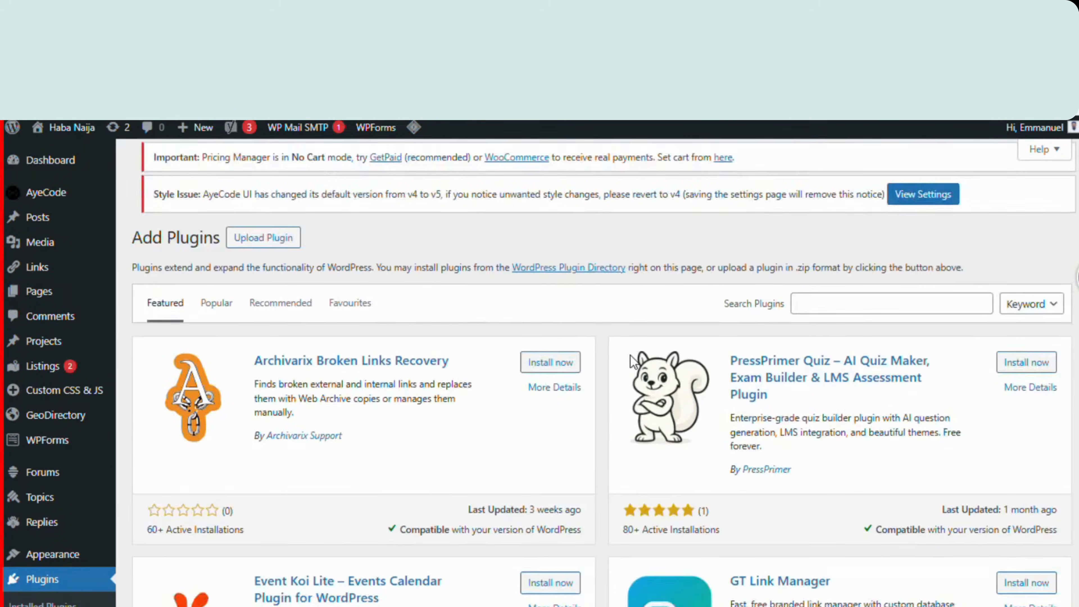
Step: Switch to WordPress, search the plugins to add for "site kit" and activate Site Kit by Google
{"action": "left_click", "coordinate": [843, 314]}
{"action": "type", "text": "site"}
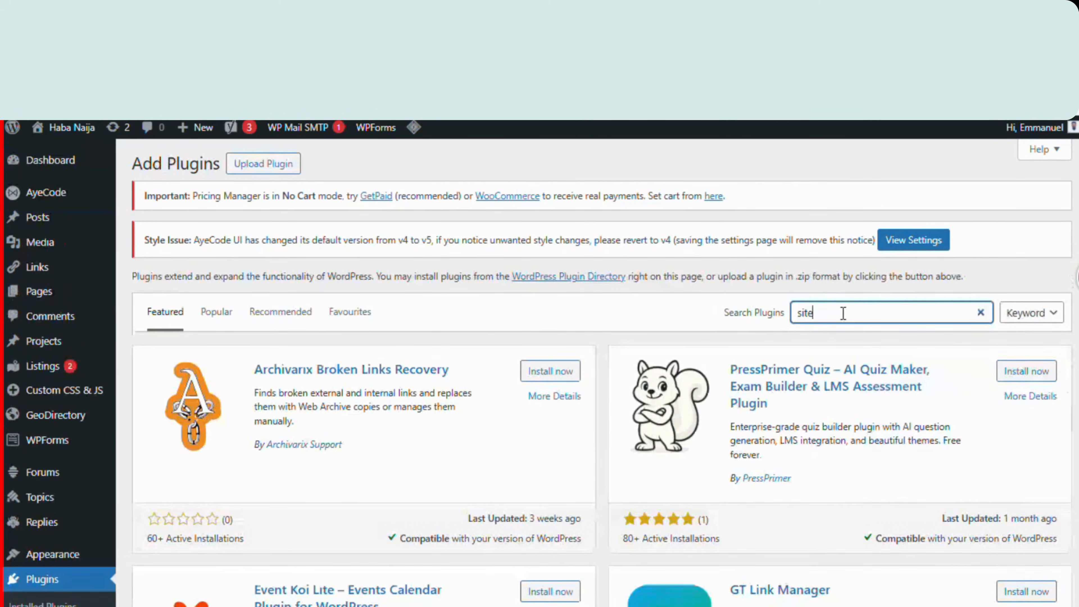
{"action": "type", "text": " kit"}
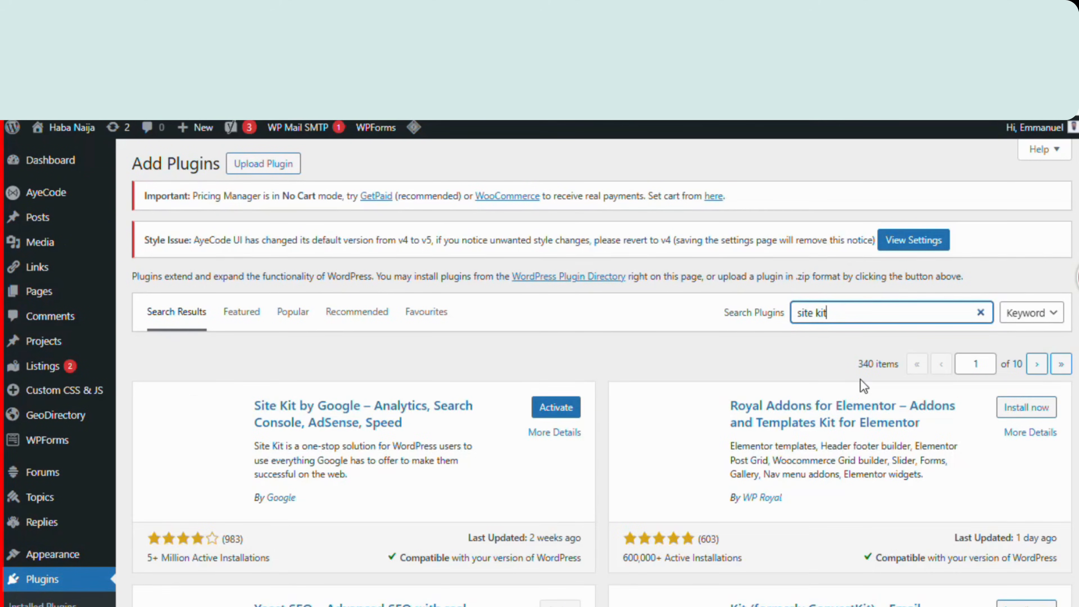
{"action": "scroll", "coordinate": [365, 471], "scroll_direction": "down", "scroll_amount": 1}
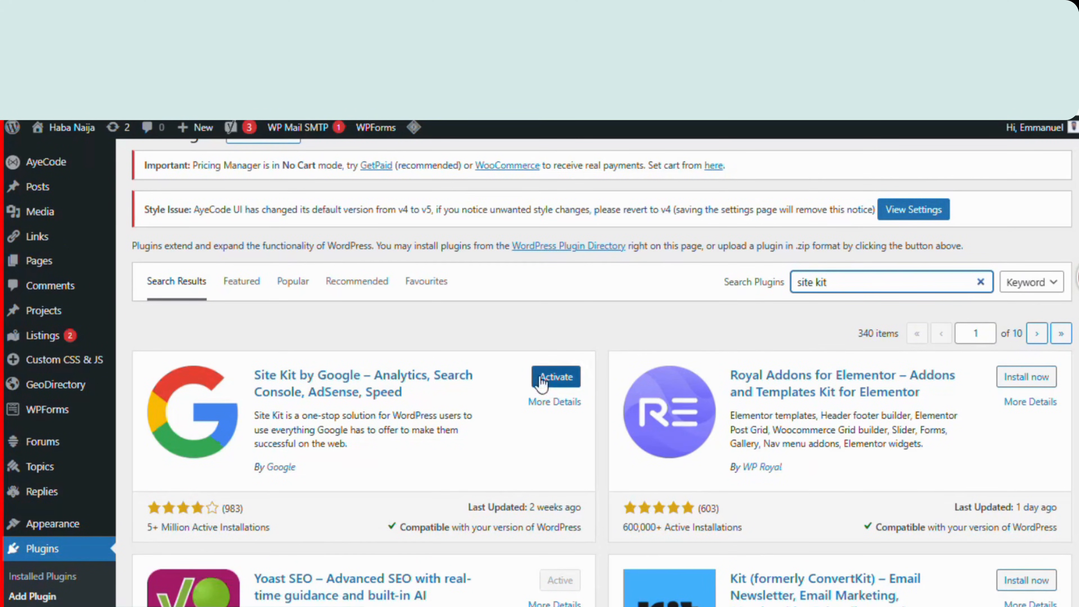
{"action": "left_click", "coordinate": [555, 382]}
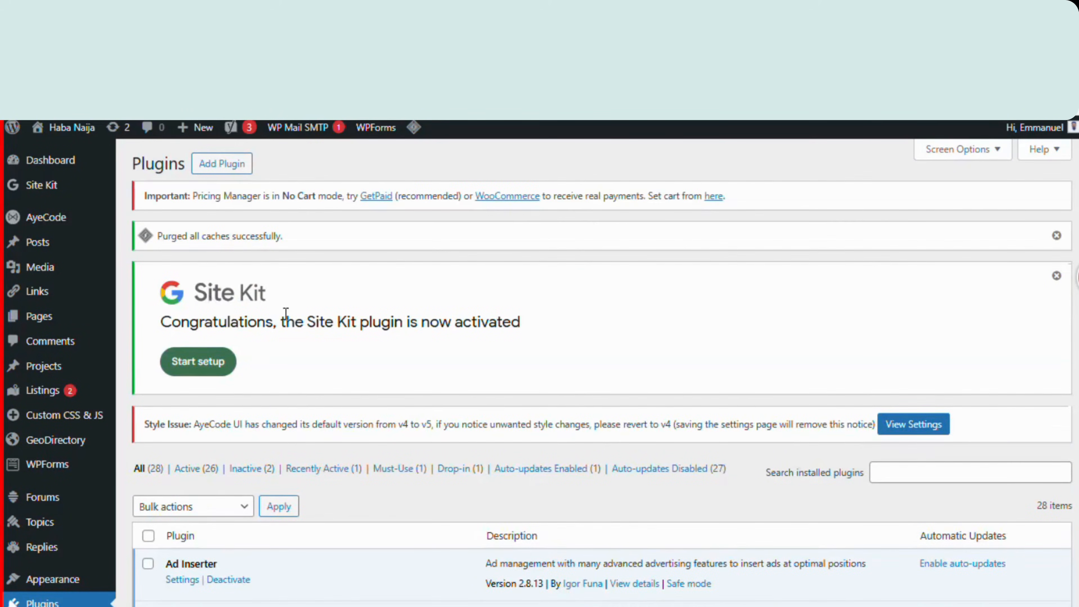
Step: Start the Site Kit plugin setup and read its introduction
{"action": "left_click_drag", "start_coordinate": [161, 324], "coordinate": [292, 332]}
{"action": "left_click", "coordinate": [292, 333]}
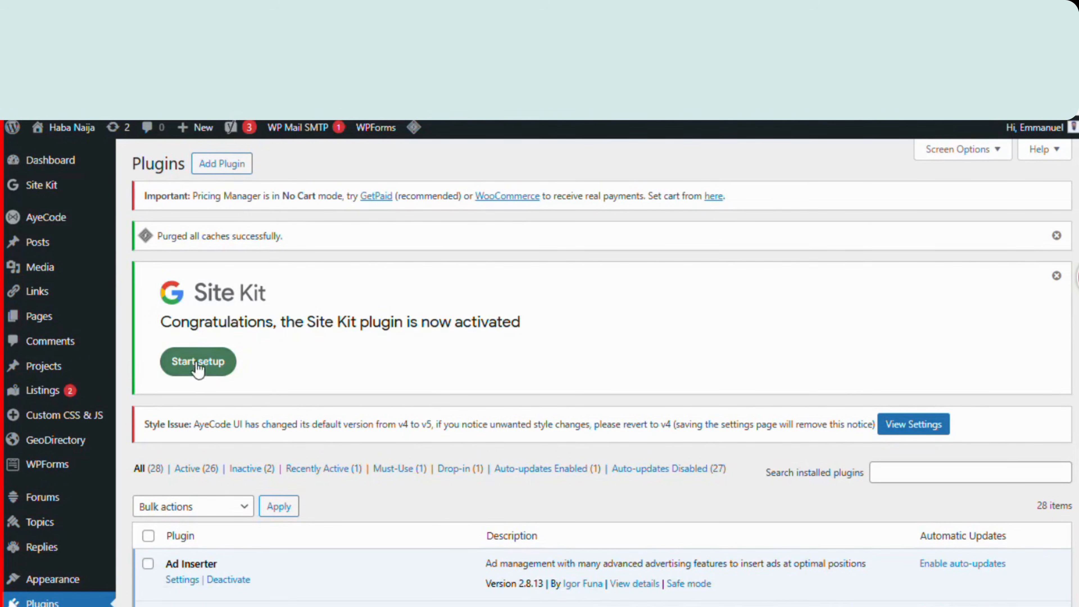
{"action": "left_click", "coordinate": [199, 366]}
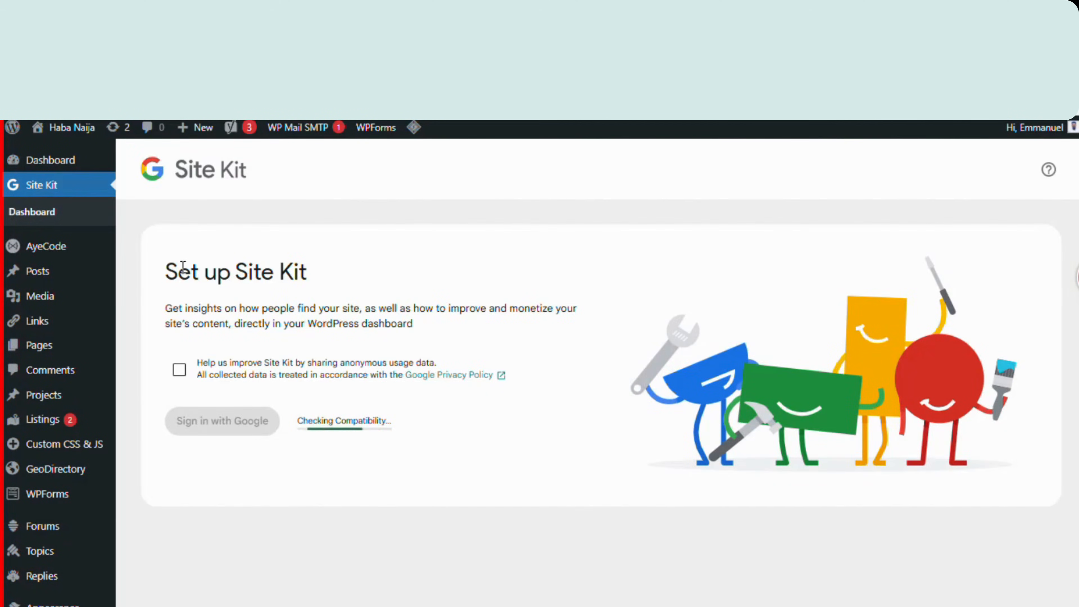
{"action": "left_click_drag", "start_coordinate": [170, 264], "coordinate": [520, 389]}
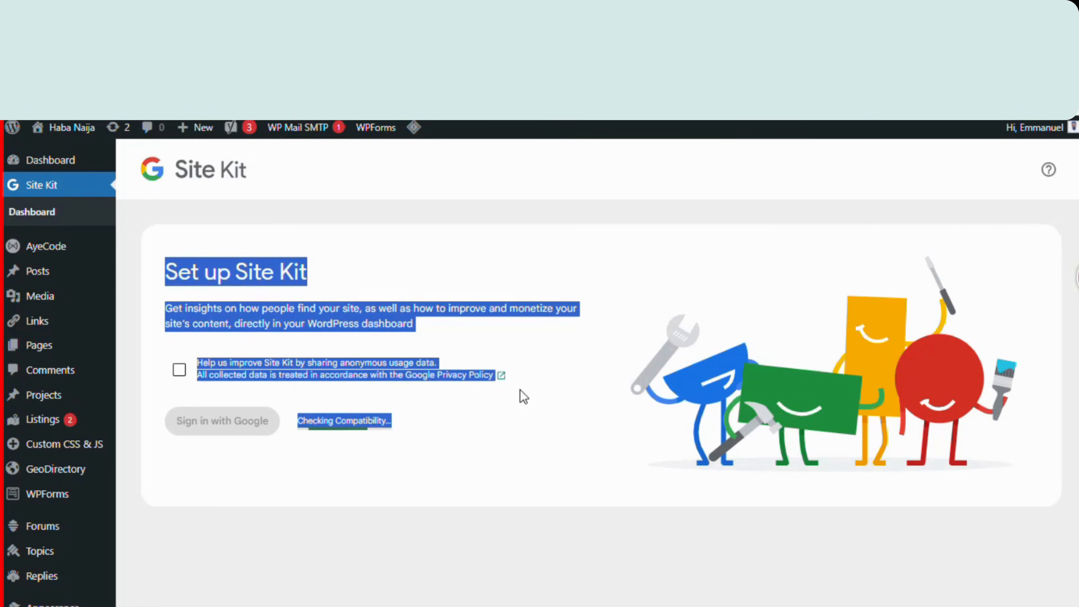
{"action": "left_click", "coordinate": [502, 432]}
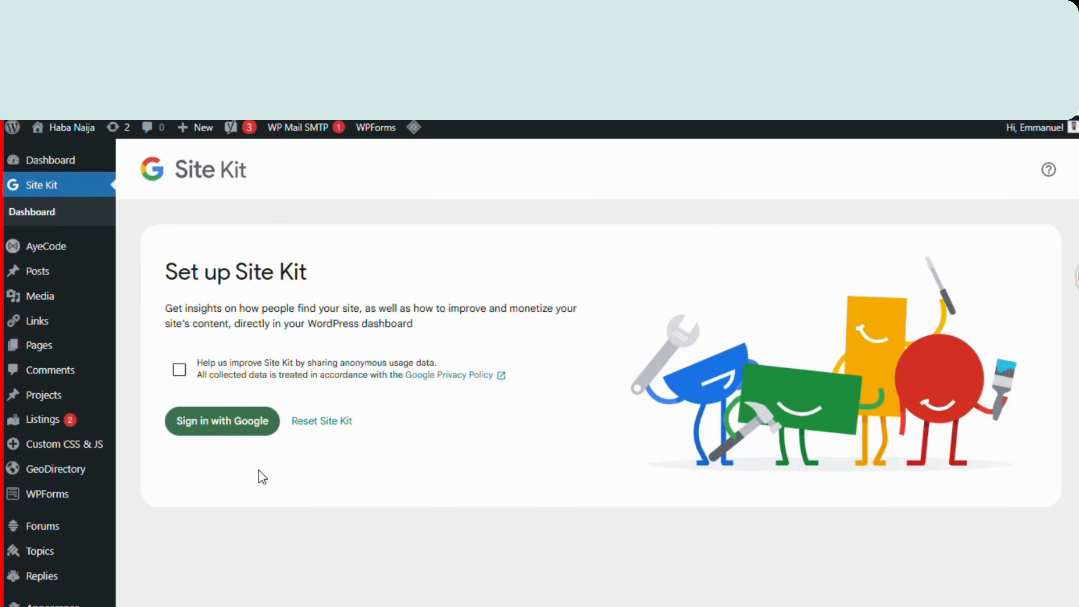
Step: Sign in to Site Kit with the existing Google account and approve its access to that account
{"action": "left_click", "coordinate": [236, 429]}
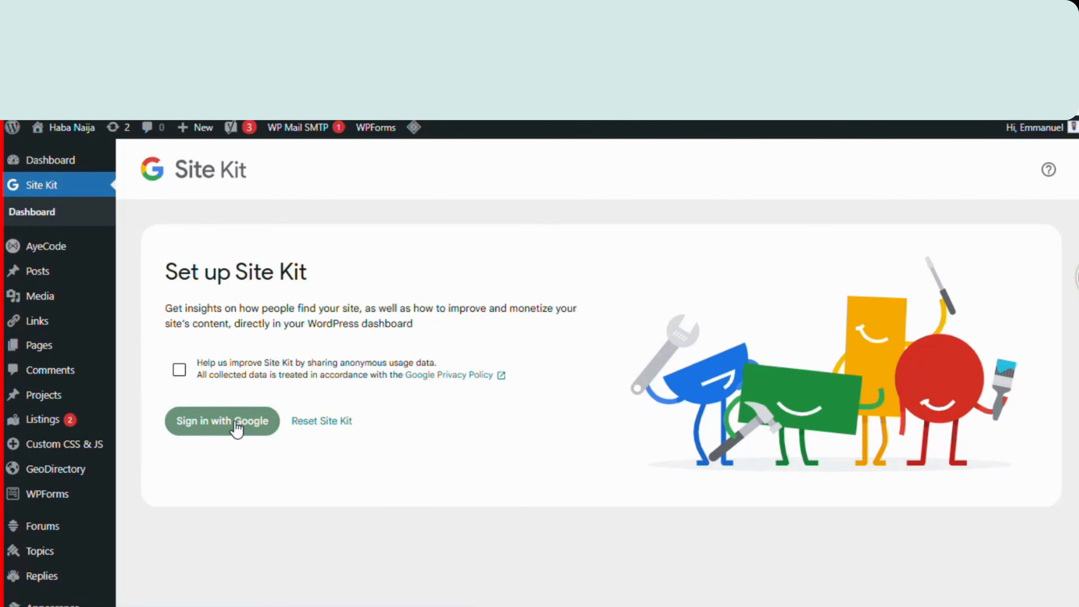
{"action": "left_click", "coordinate": [236, 429]}
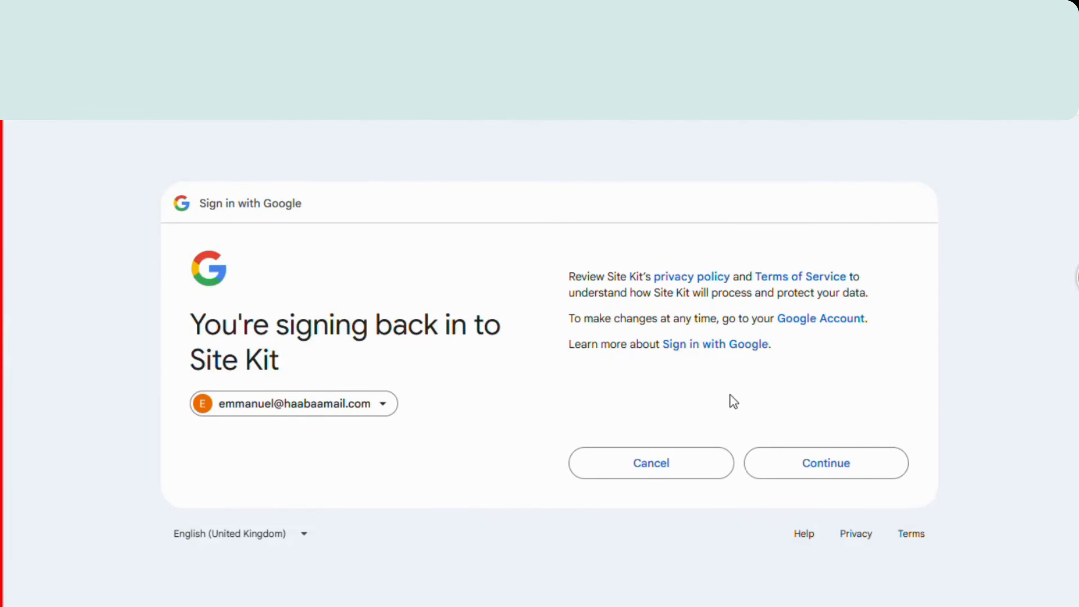
{"action": "left_click", "coordinate": [820, 468]}
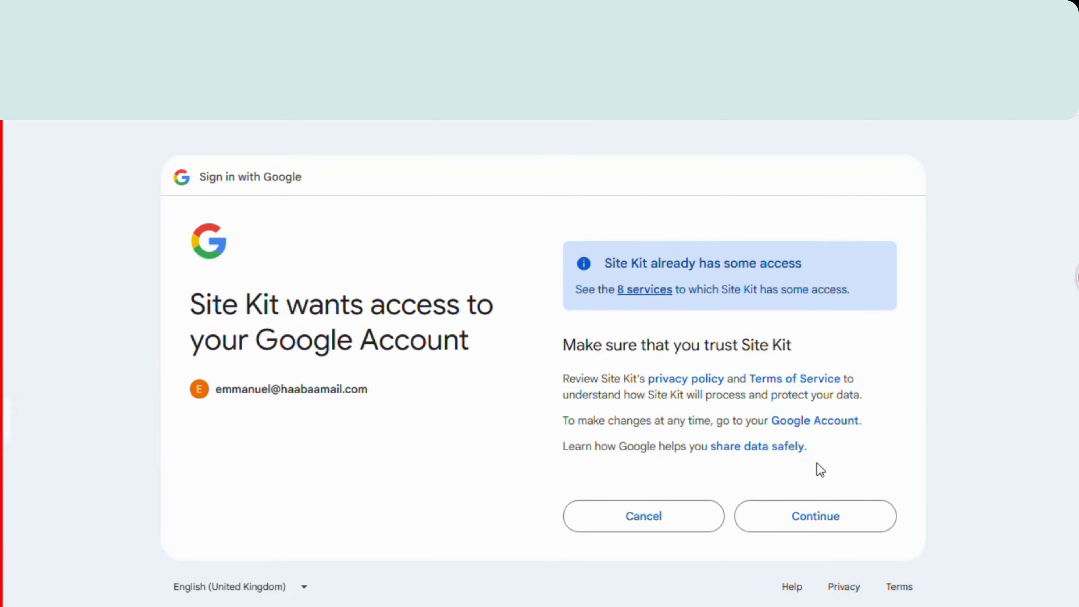
{"action": "left_click", "coordinate": [816, 522]}
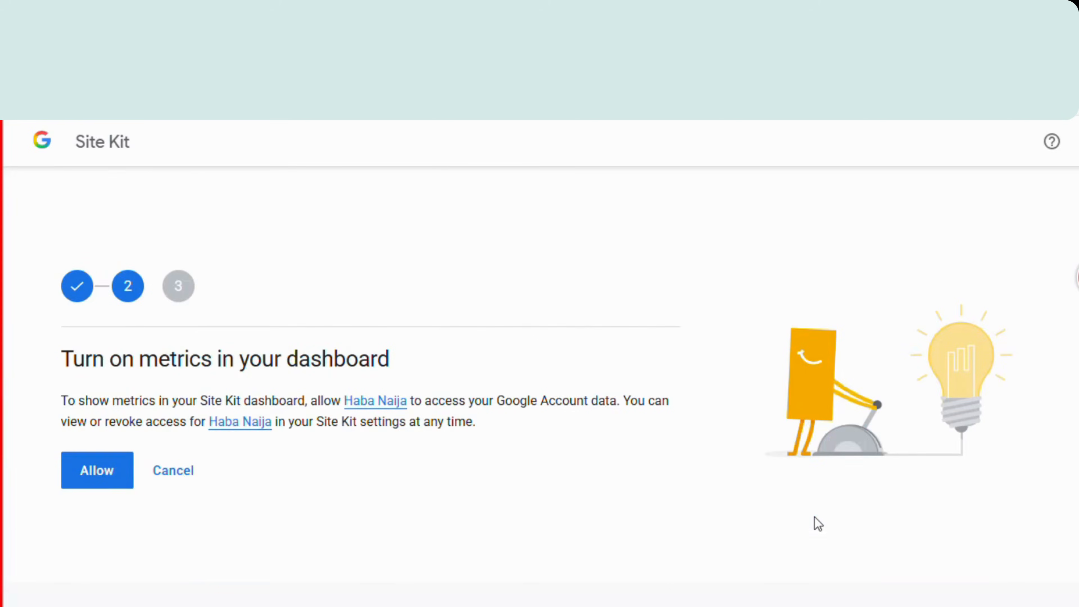
Step: Allow Haba Naija to access the Google Account data, complete the Search Console stage and go to the Site Kit dashboard
{"action": "scroll", "coordinate": [513, 484], "scroll_direction": "down", "scroll_amount": 1}
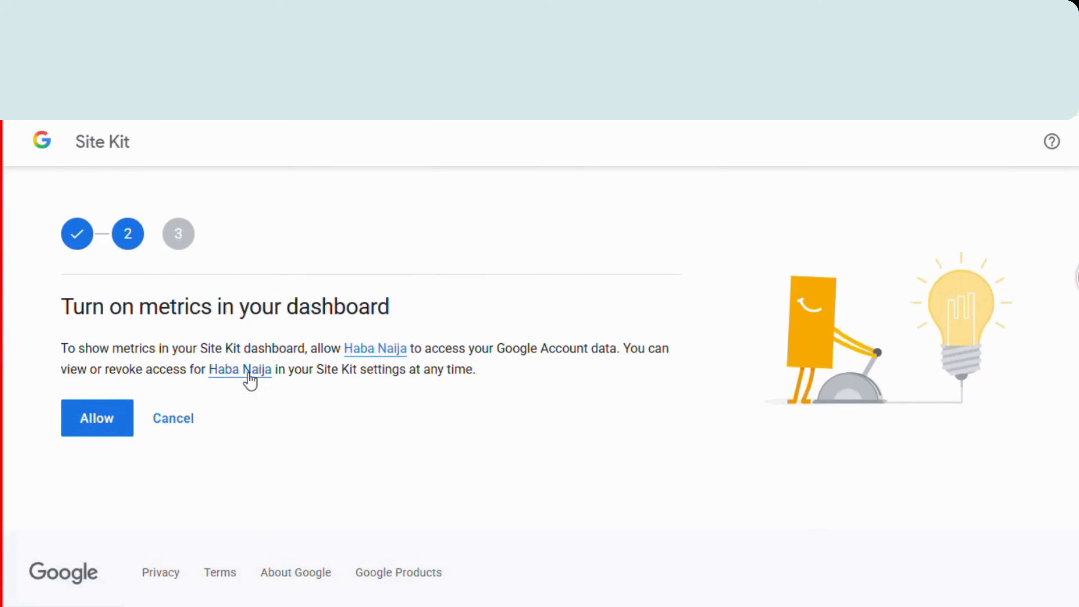
{"action": "left_click", "coordinate": [91, 421]}
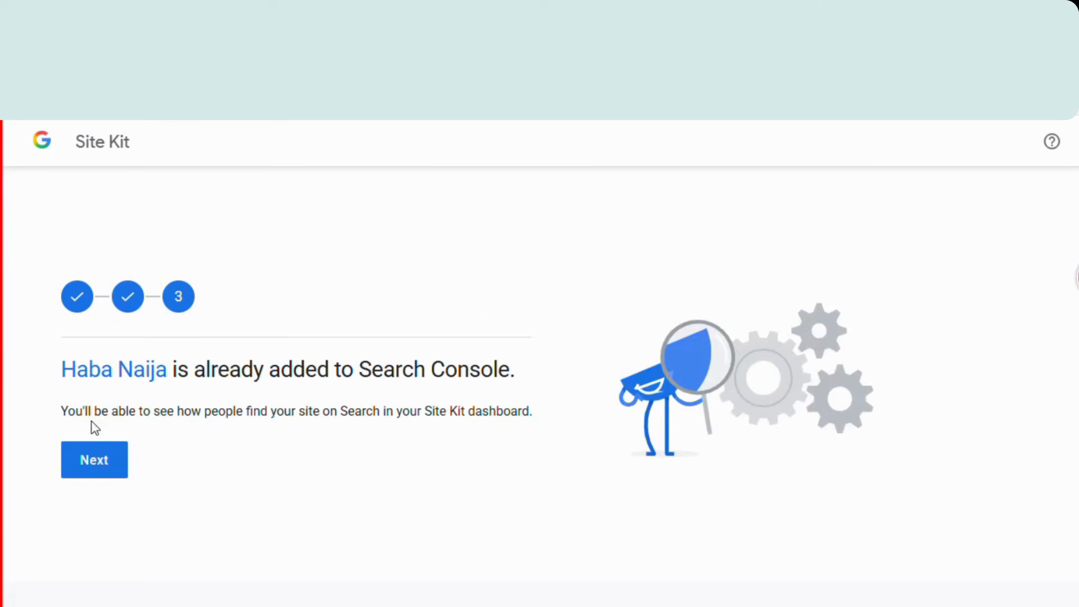
{"action": "left_click", "coordinate": [97, 475]}
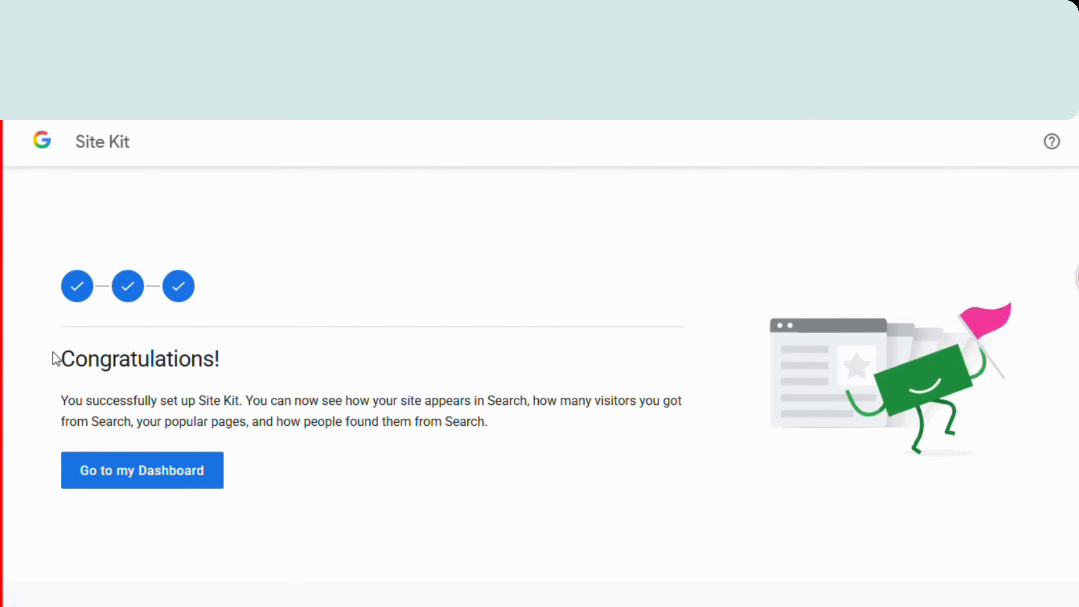
{"action": "left_click_drag", "start_coordinate": [53, 356], "coordinate": [485, 426]}
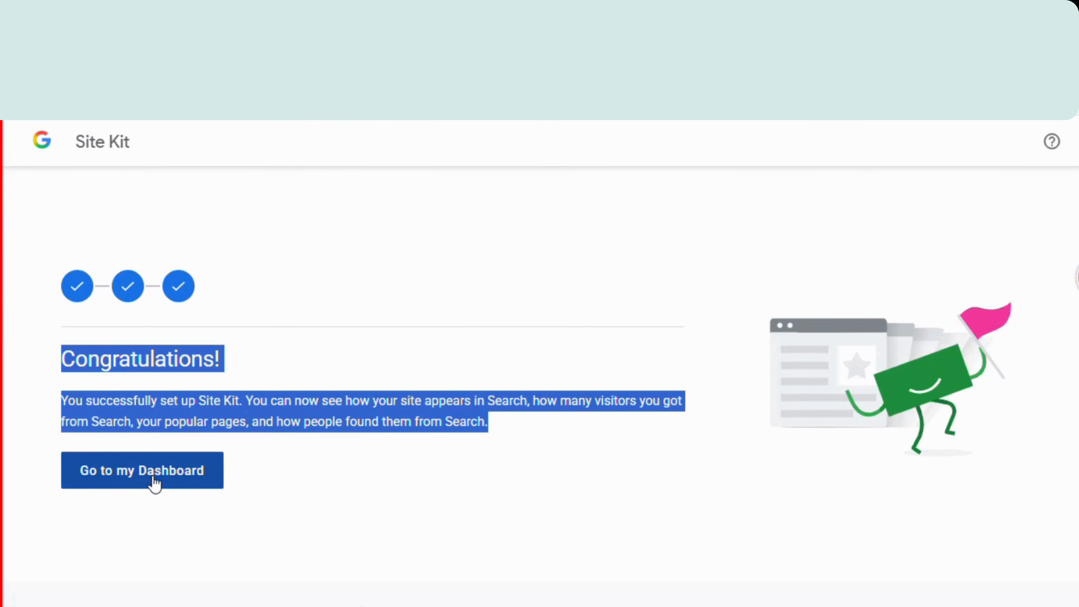
{"action": "left_click", "coordinate": [356, 458]}
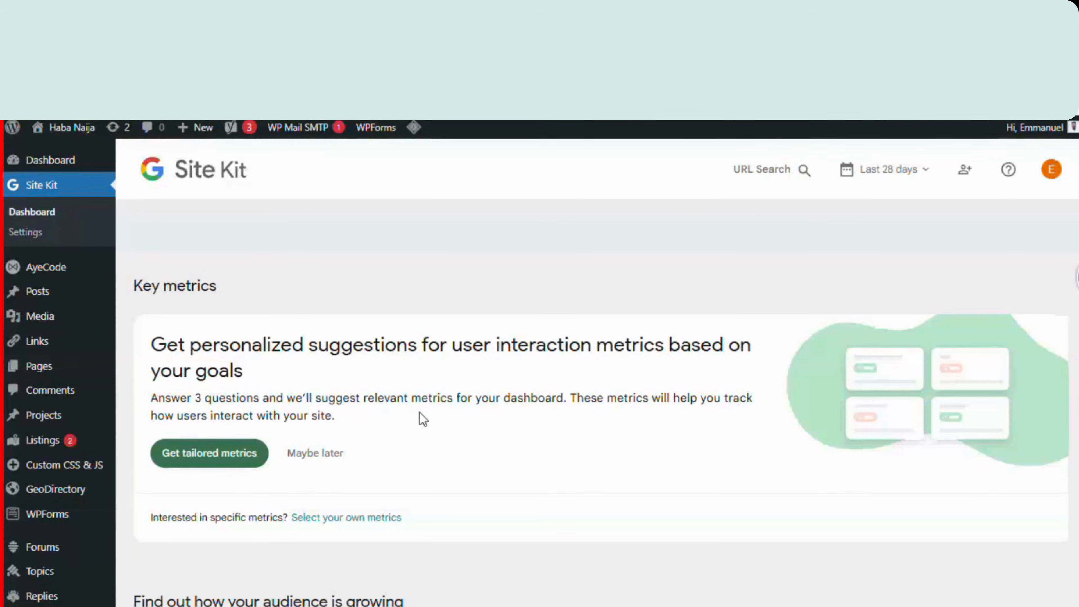
Step: Look through the key metrics and traffic sections of the Site Kit dashboard
{"action": "scroll", "coordinate": [448, 422], "scroll_direction": "down", "scroll_amount": 5}
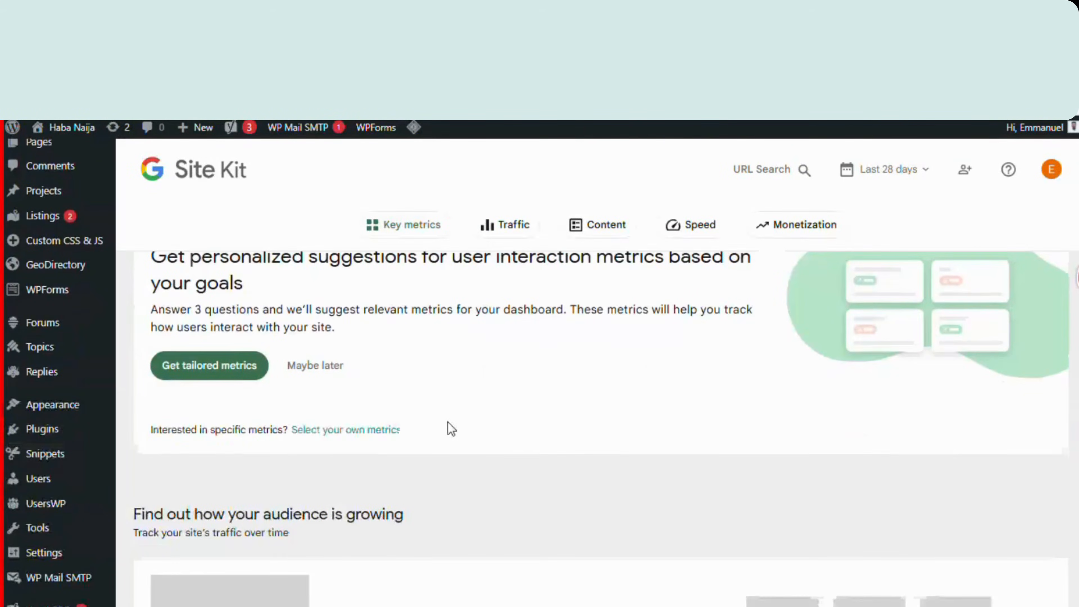
{"action": "scroll", "coordinate": [449, 428], "scroll_direction": "up", "scroll_amount": 4}
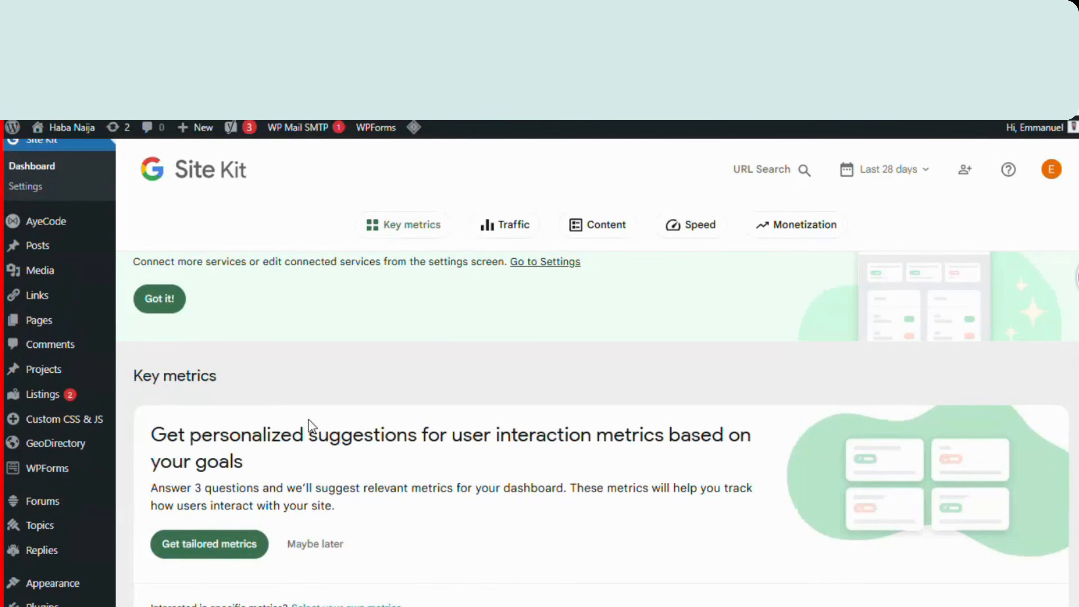
{"action": "scroll", "coordinate": [309, 423], "scroll_direction": "down", "scroll_amount": 2}
{"action": "scroll", "coordinate": [310, 420], "scroll_direction": "down", "scroll_amount": 15}
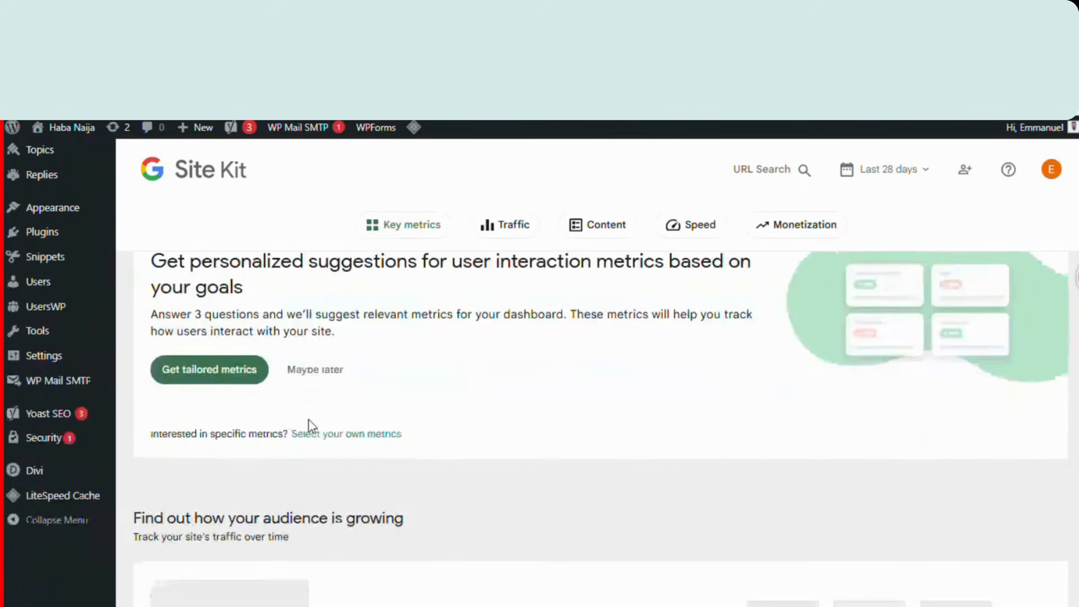
{"action": "scroll", "coordinate": [312, 425], "scroll_direction": "down", "scroll_amount": 4}
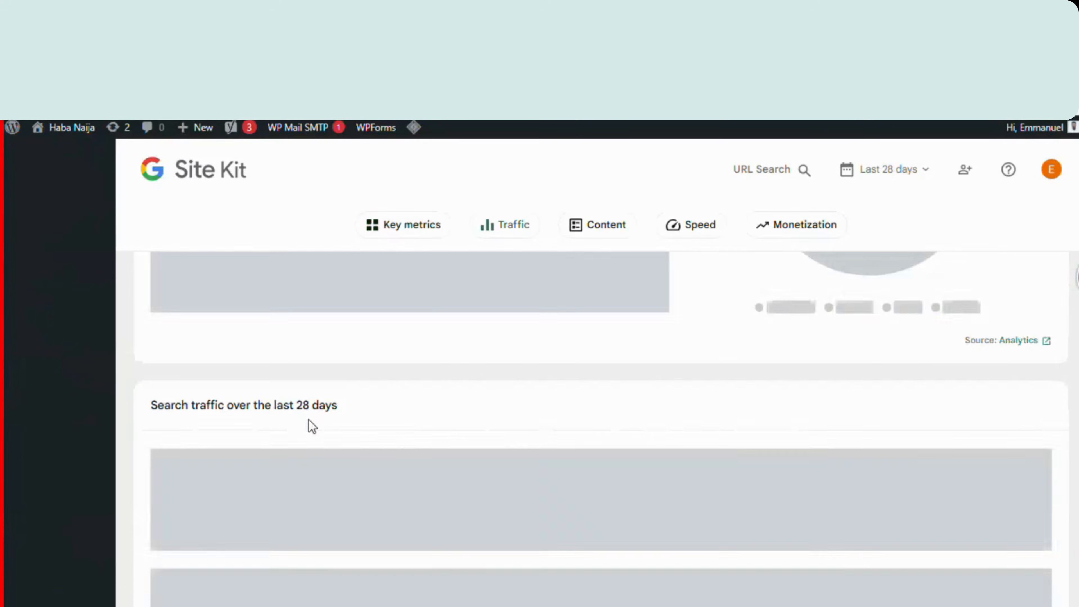
{"action": "scroll", "coordinate": [312, 425], "scroll_direction": "up", "scroll_amount": 8}
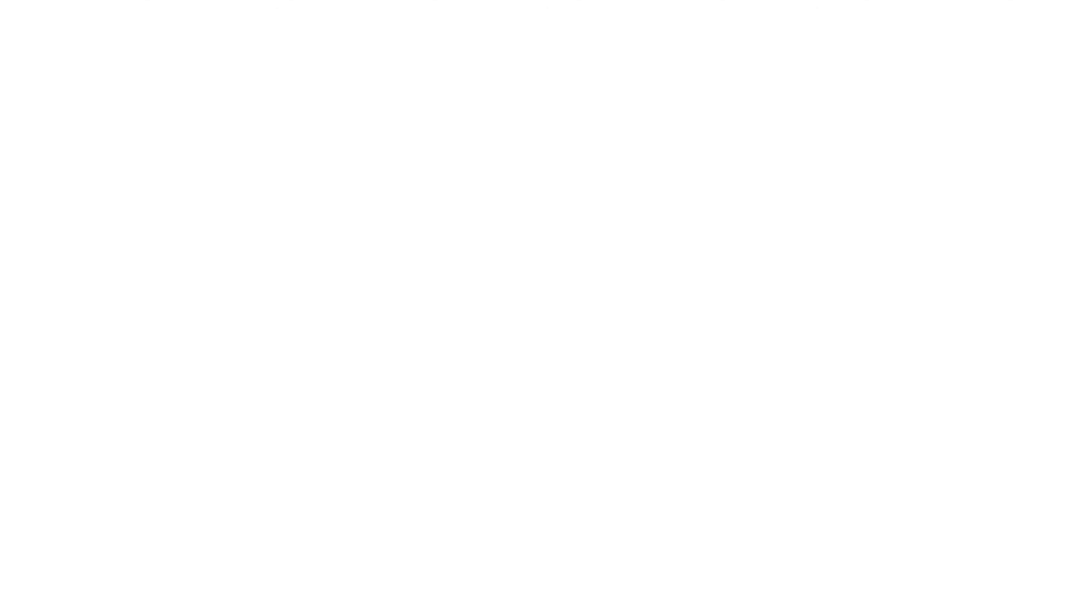